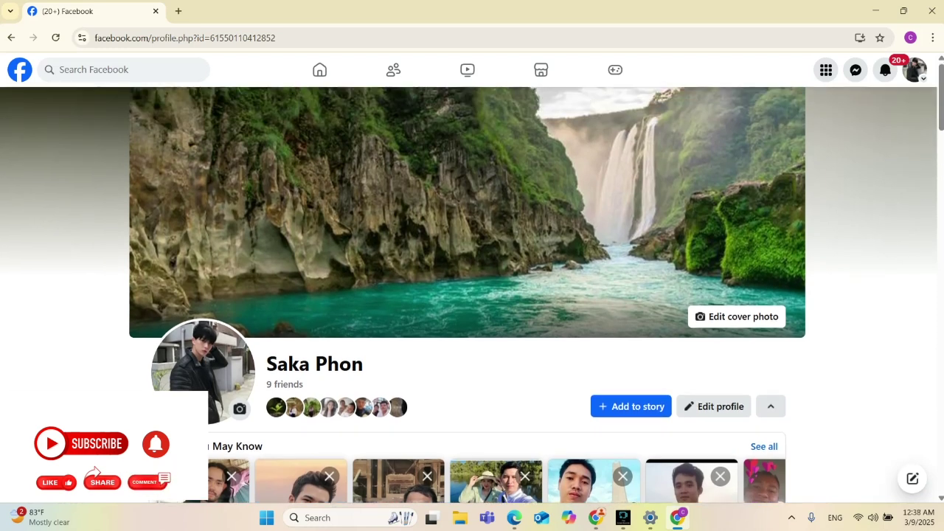
Step: Look over the profile page from the cover photo down to the intro, photos and posts
scroll(472, 294, "down", 3)
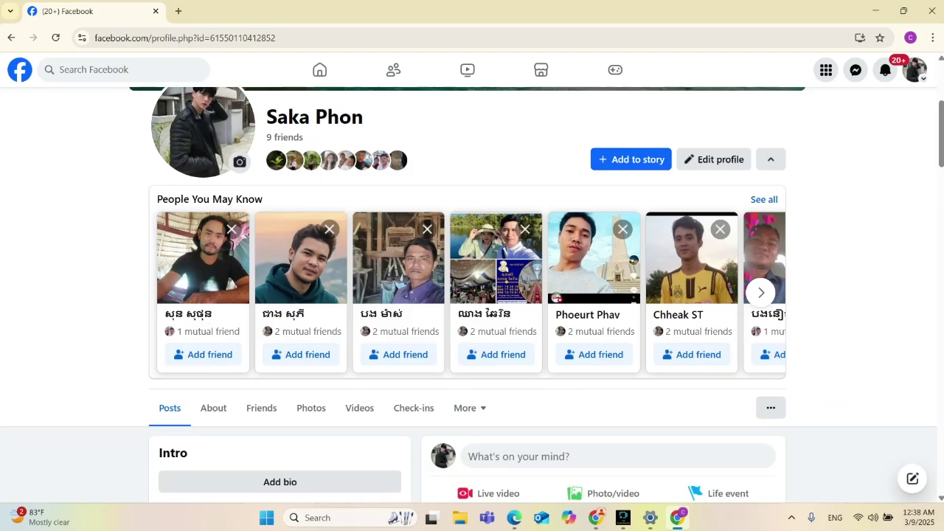
scroll(472, 295, "down", 3)
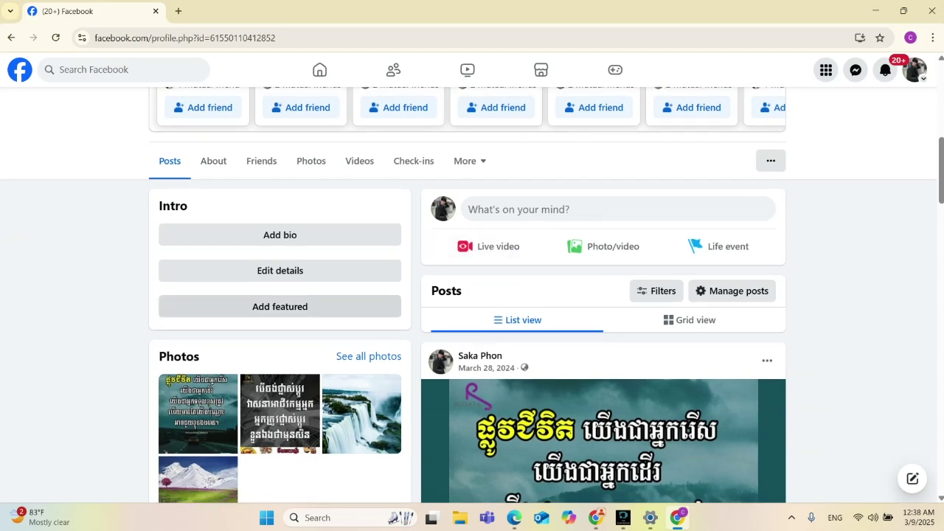
scroll(472, 294, "up", 5)
scroll(590, 147, "up", 2)
scroll(590, 147, "down", 5)
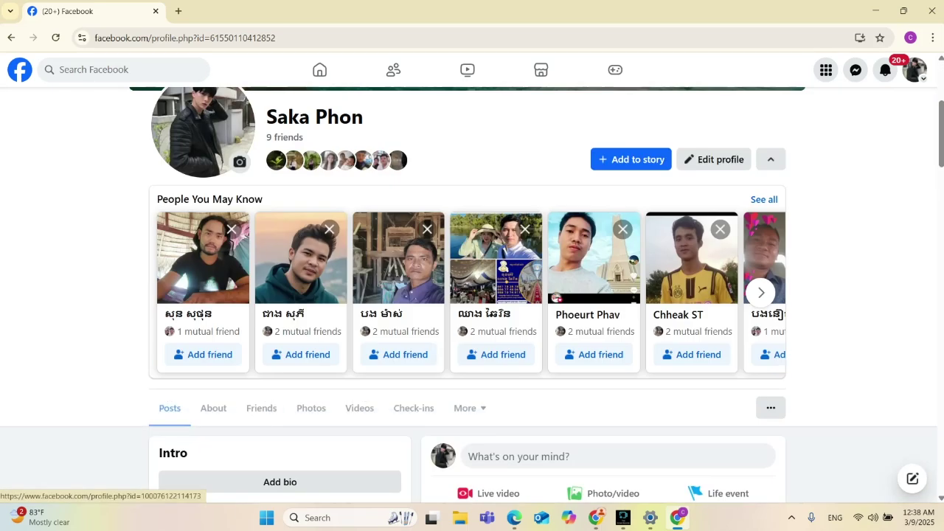
scroll(590, 295, "down", 3)
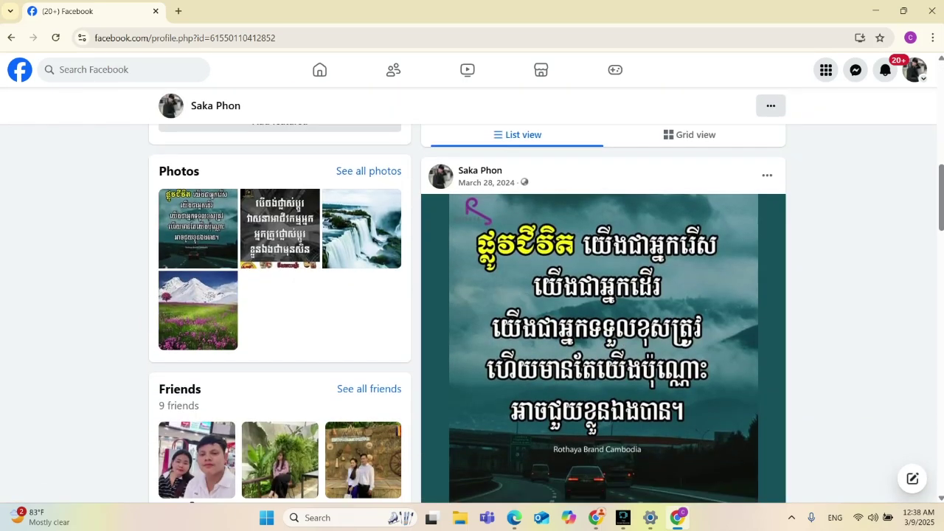
scroll(222, 230, "up", 2)
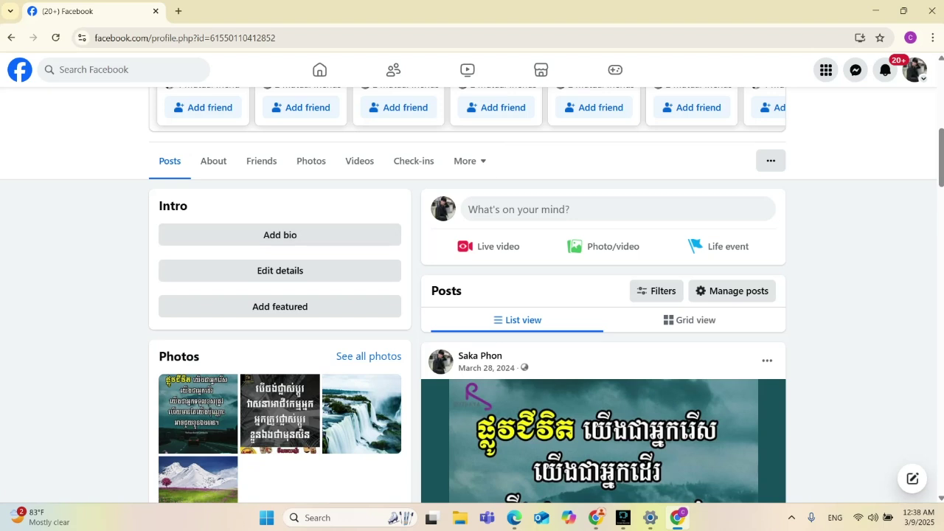
scroll(603, 246, "up", 3)
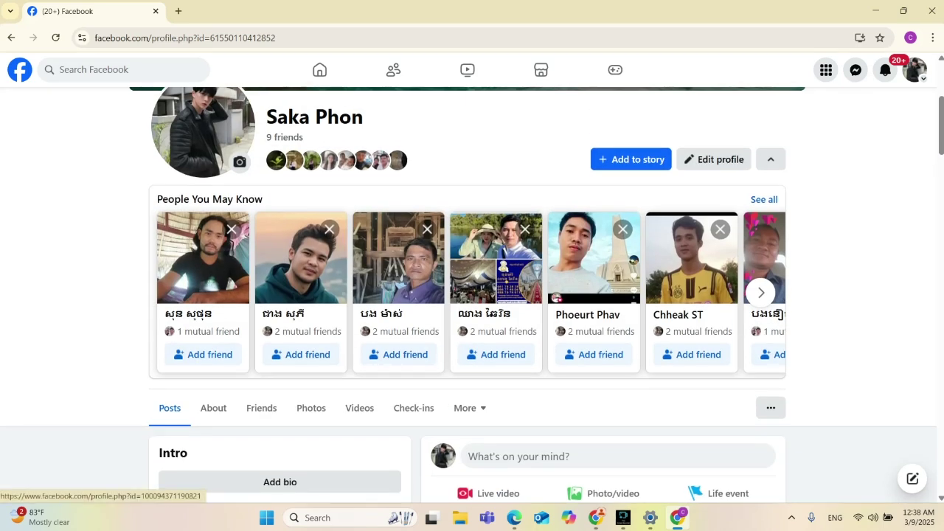
scroll(472, 258, "up", 3)
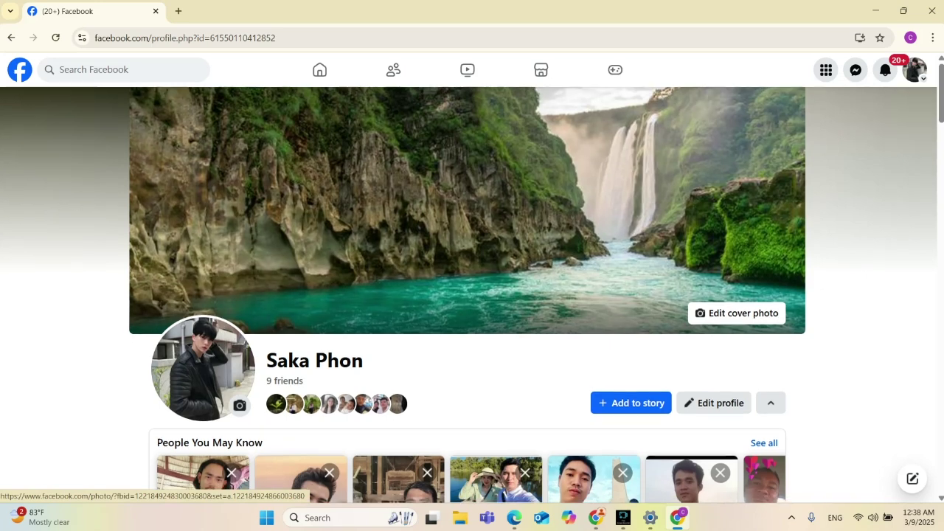
scroll(472, 295, "down", 2)
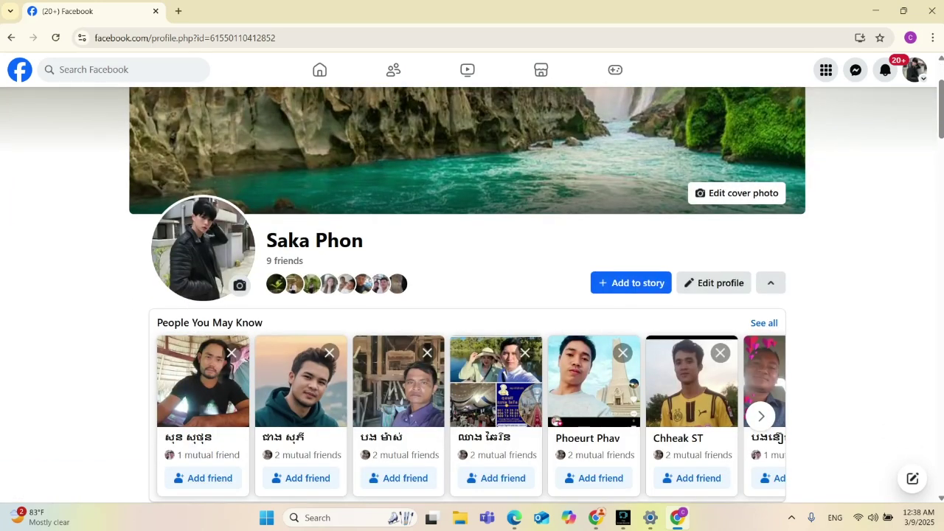
scroll(472, 295, "down", 1)
scroll(472, 295, "down", 2)
scroll(472, 295, "up", 4)
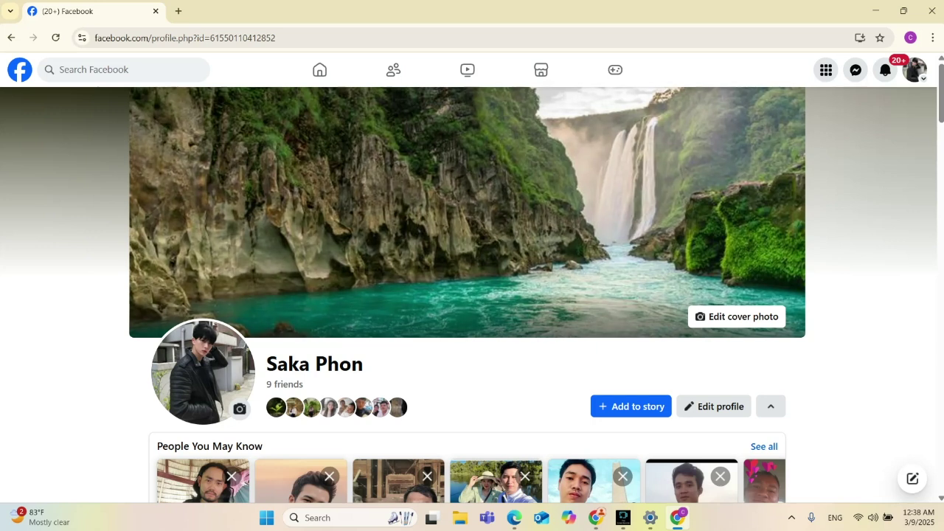
scroll(471, 295, "down", 2)
scroll(472, 295, "up", 2)
Step: Go from the home feed to the list of managed Pages and start creating a new Page
left_click(320, 69)
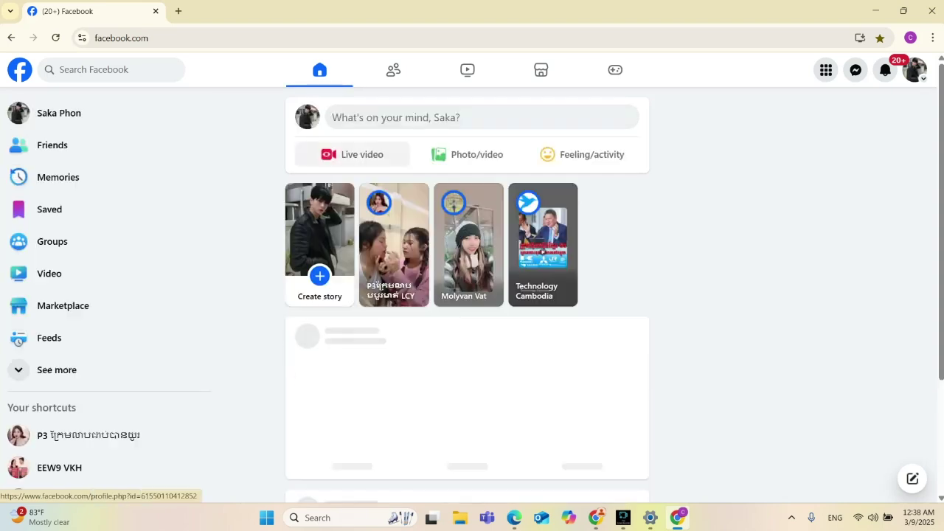
left_click(57, 369)
scroll(59, 368, "down", 1)
scroll(74, 313, "down", 3)
left_click(48, 443)
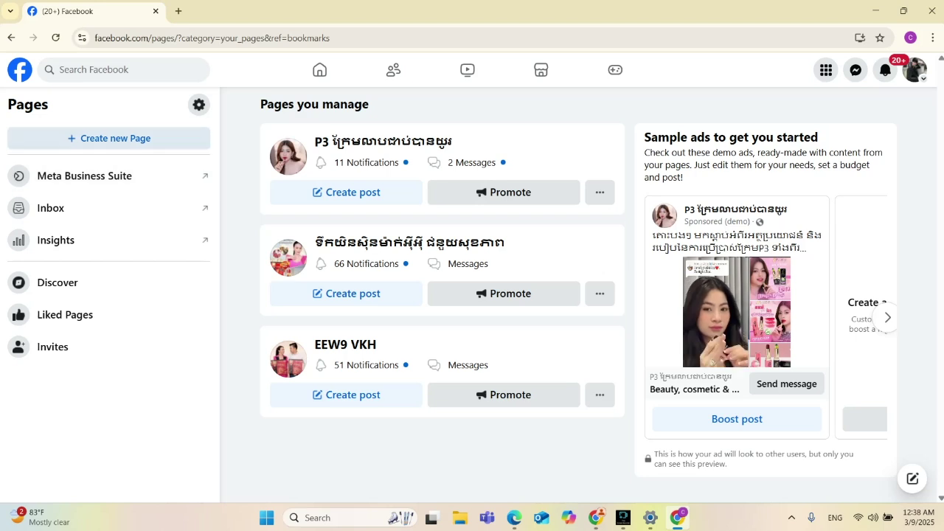
left_click(109, 139)
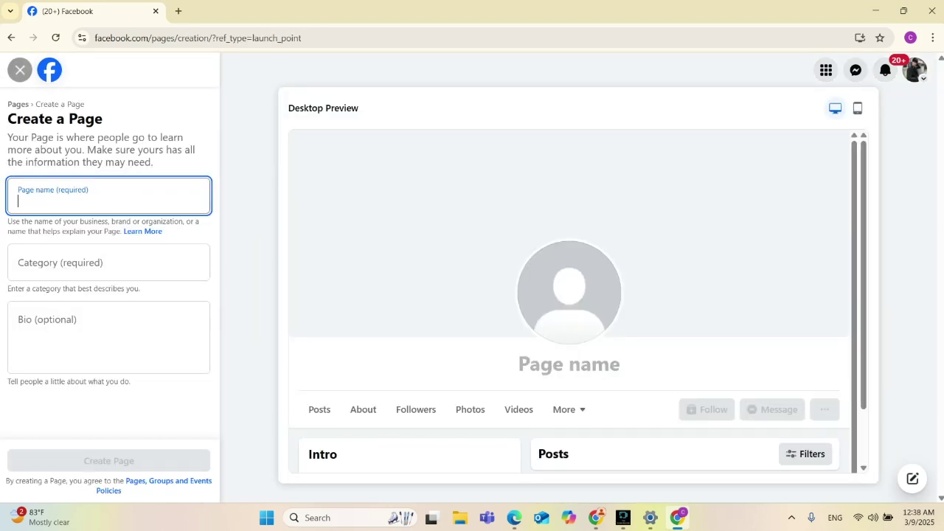
Step: Enter "P3 ក្រែព្យាបាលបបូរមាត់ប្រទេសបារាំង" as the new Page's name
key("alt+shift")
type("ធ")
key("BackSpace")
key("alt+shift")
type("P3")
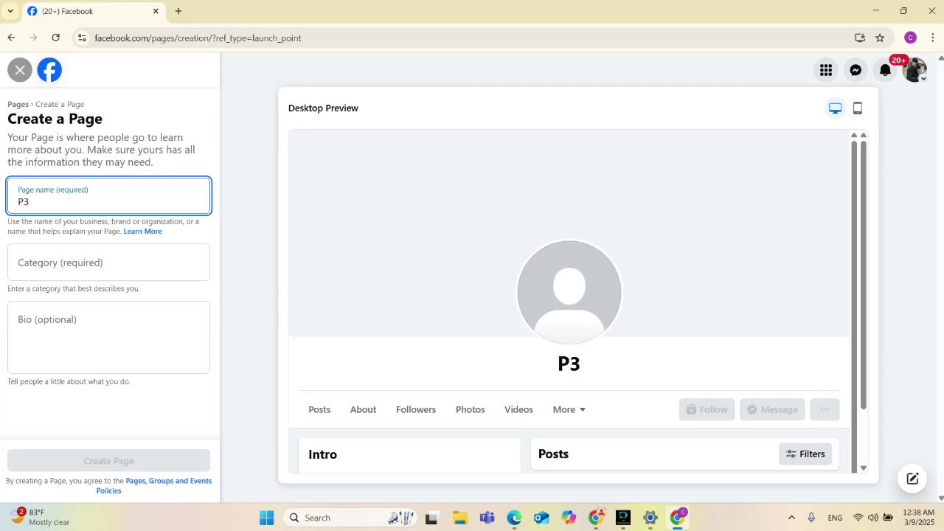
key("alt+shift")
key("alt+shift")
type("ក្រ")
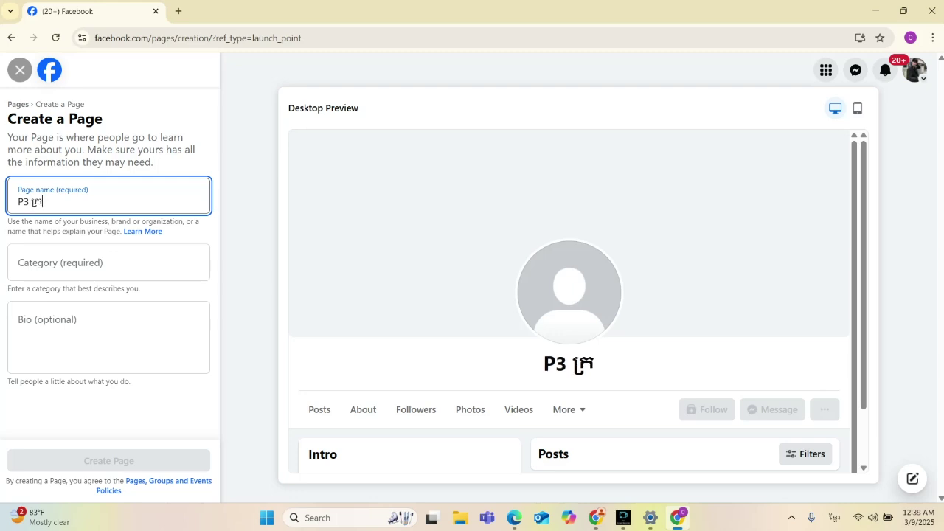
type("ម")
key("BackSpace")
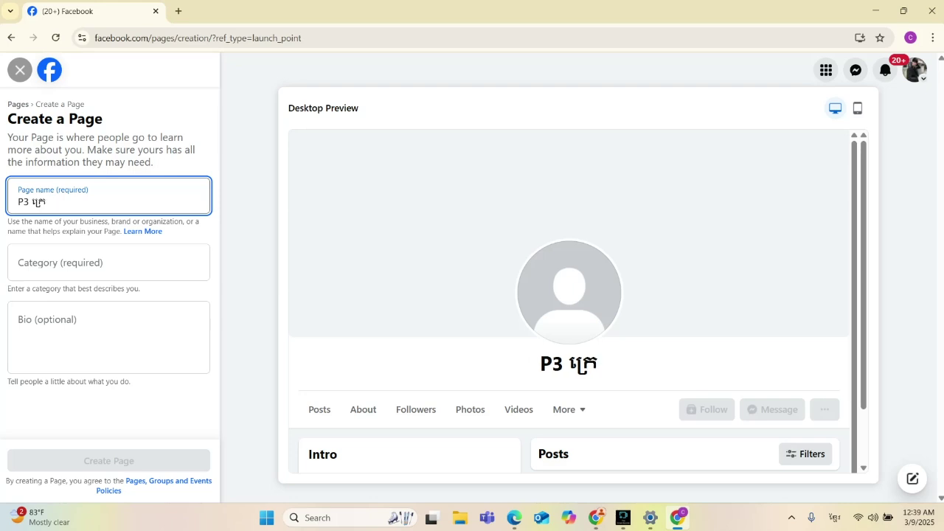
type("ែម")
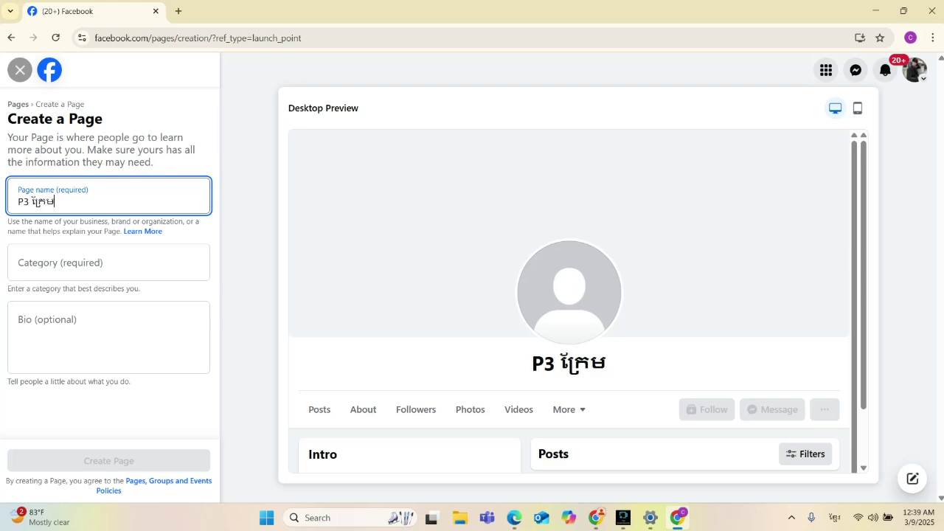
type("បក")
key("BackSpace")
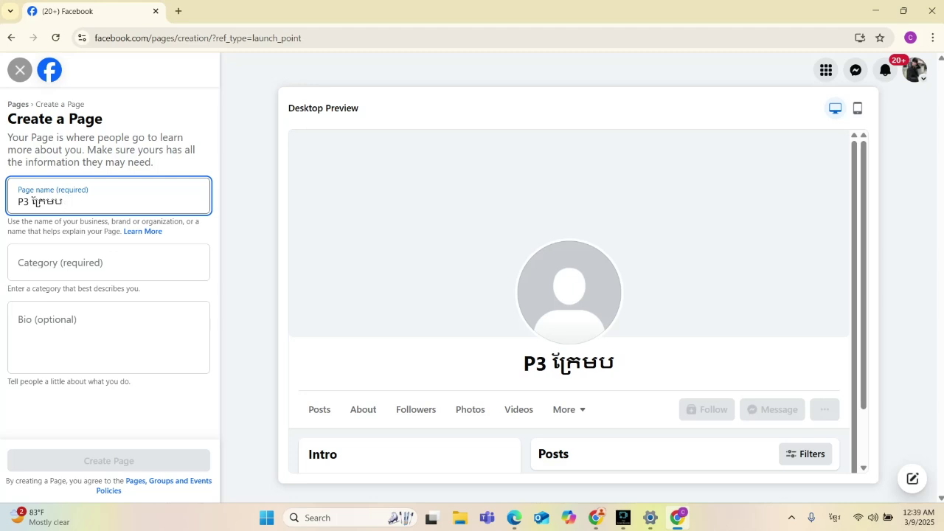
key("BackSpace")
key("BackSpace")
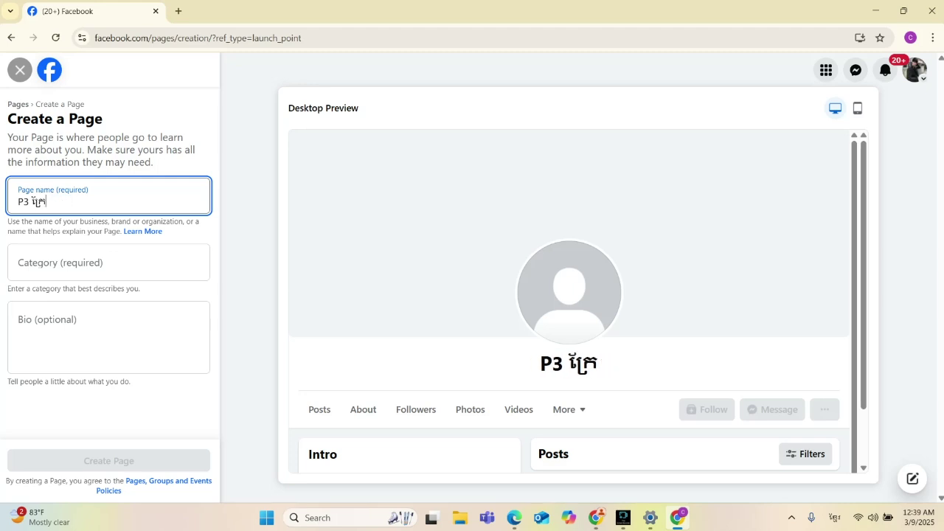
type("ព")
type("្រែក")
key("BackSpace")
type("យាបាលបប")
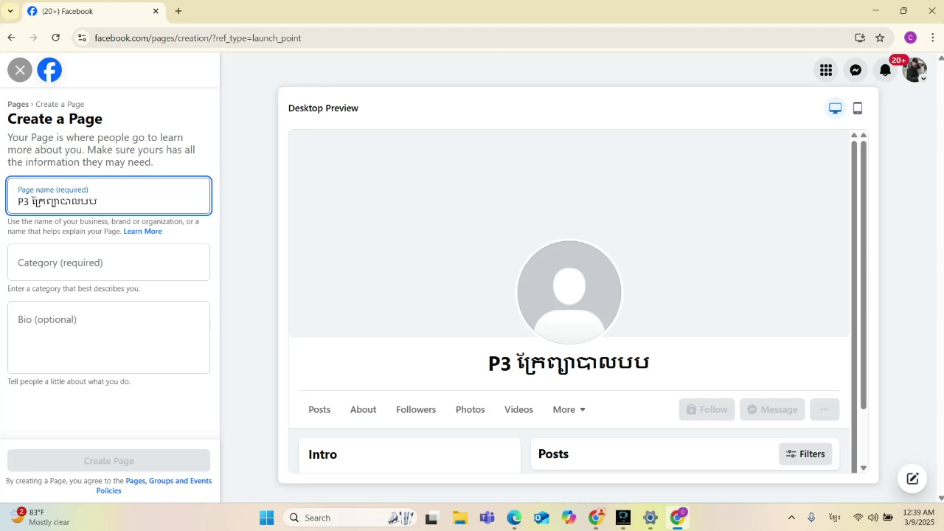
type("ូរមាត់")
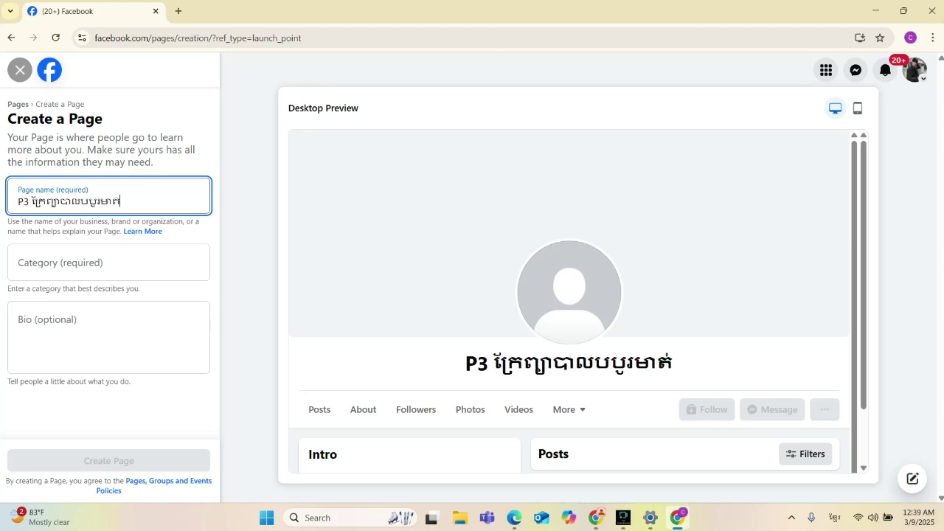
type("ប្រ")
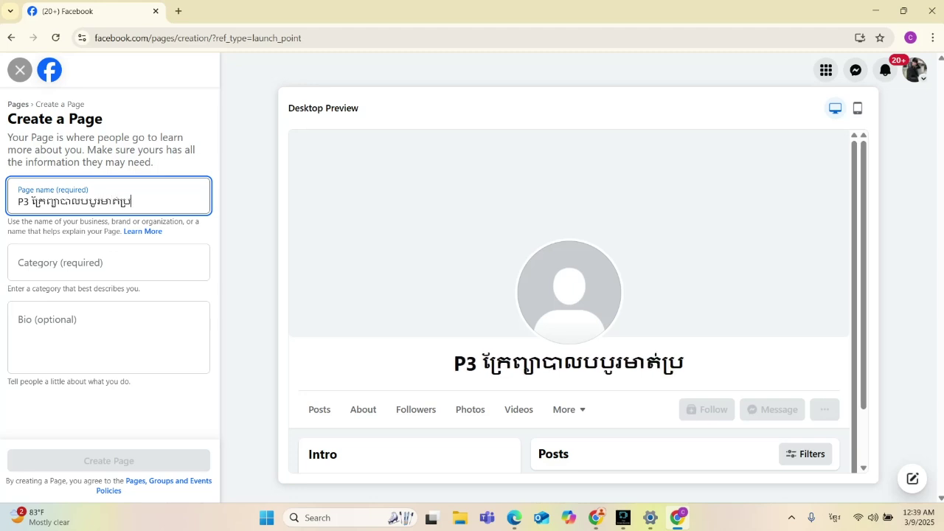
type("ែស")
key("BackSpace")
key("BackSpace")
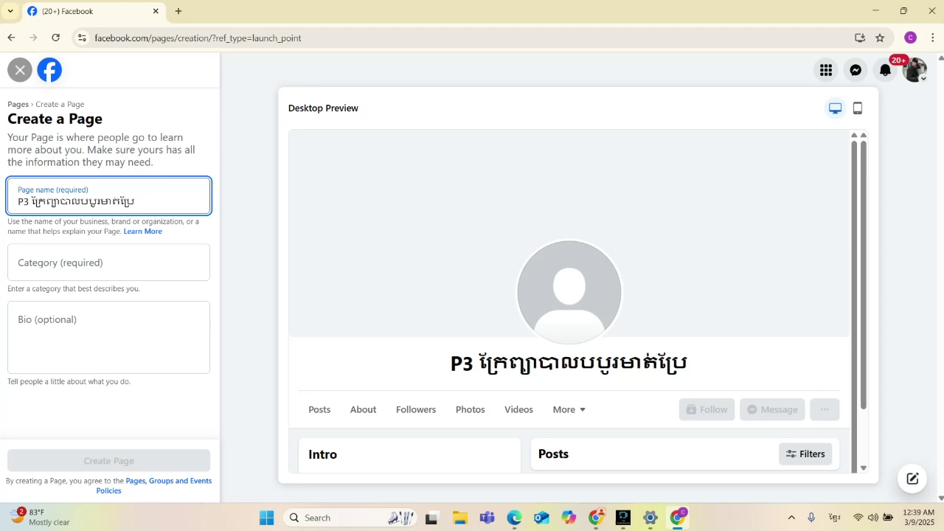
type("ទេស")
type("ចា")
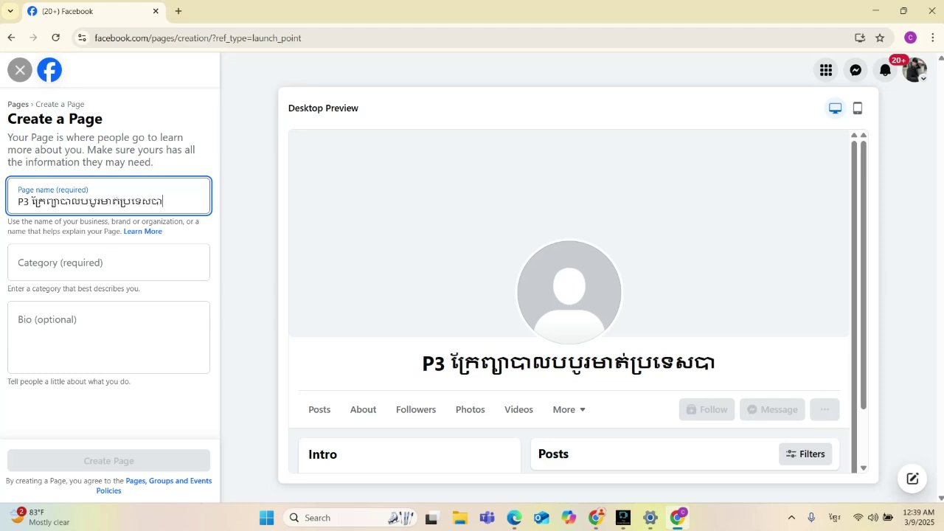
type("រាំ")
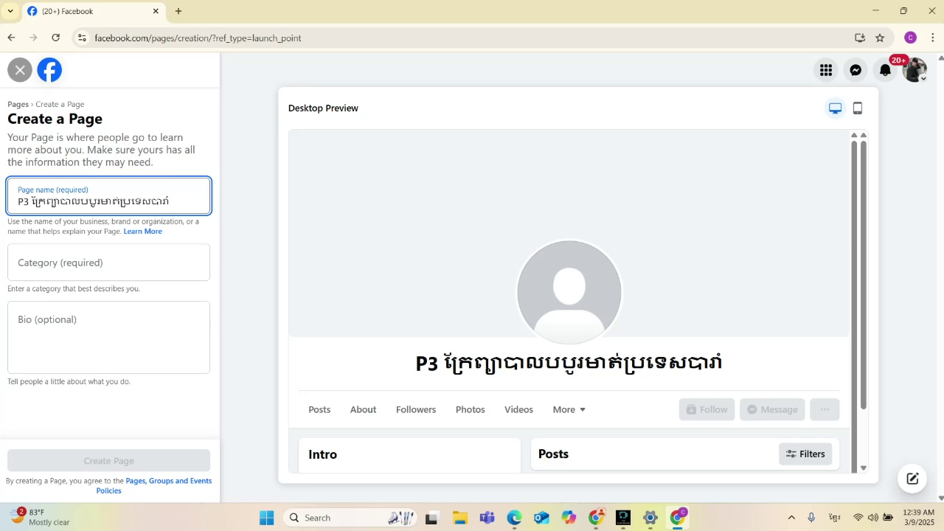
type("ង")
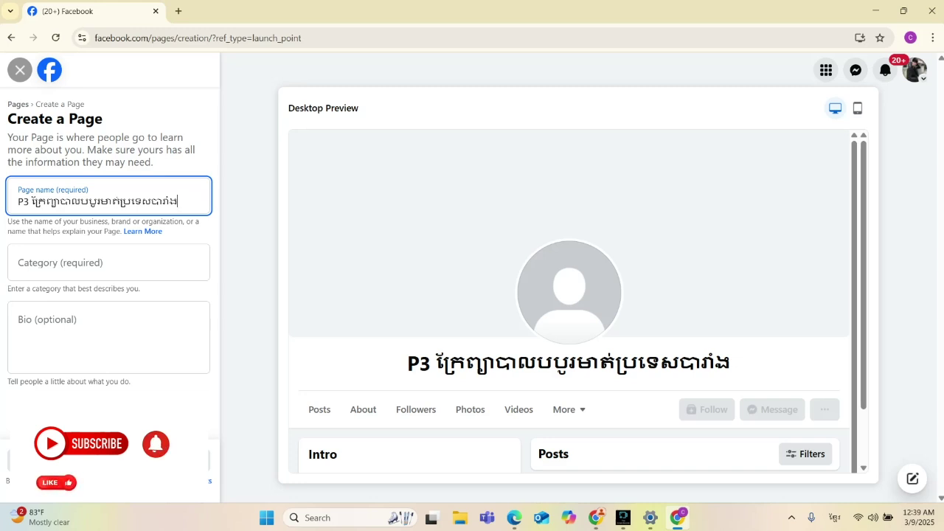
Step: Search the categories for "cos", choose "Beauty, cosmetic & personal care", and create the Page
left_click(108, 263)
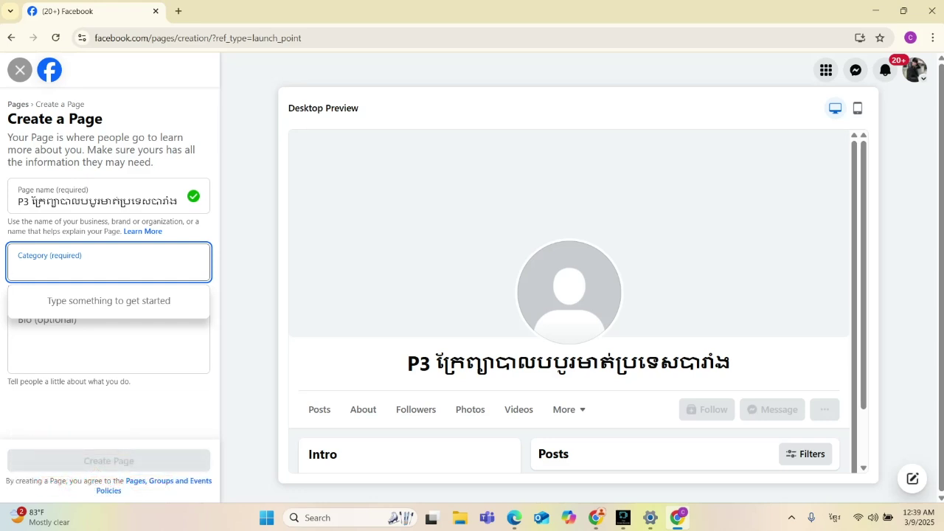
key("alt+shift")
type("cos")
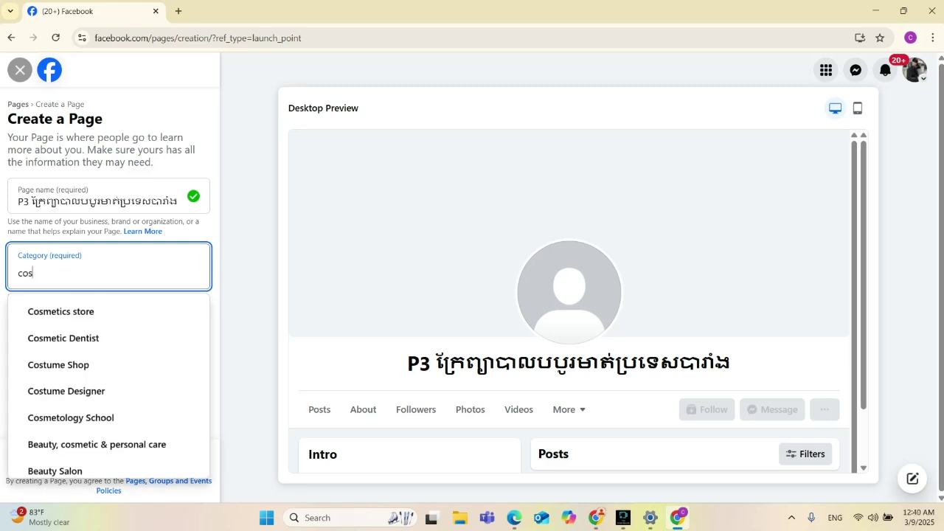
left_click(97, 445)
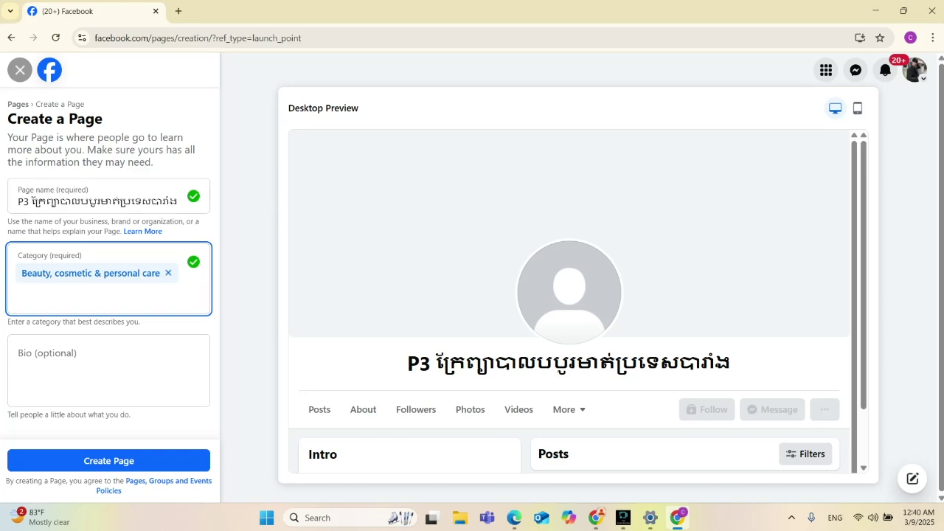
left_click(109, 461)
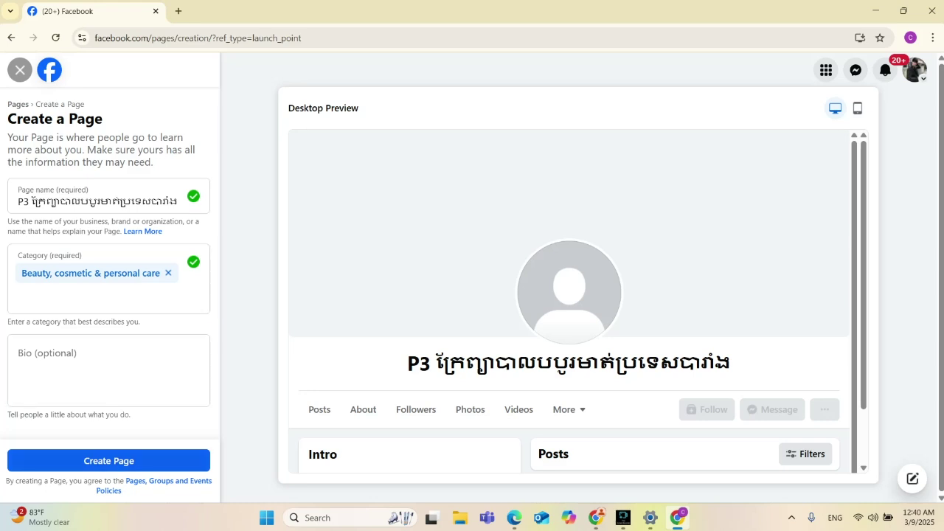
left_click(108, 460)
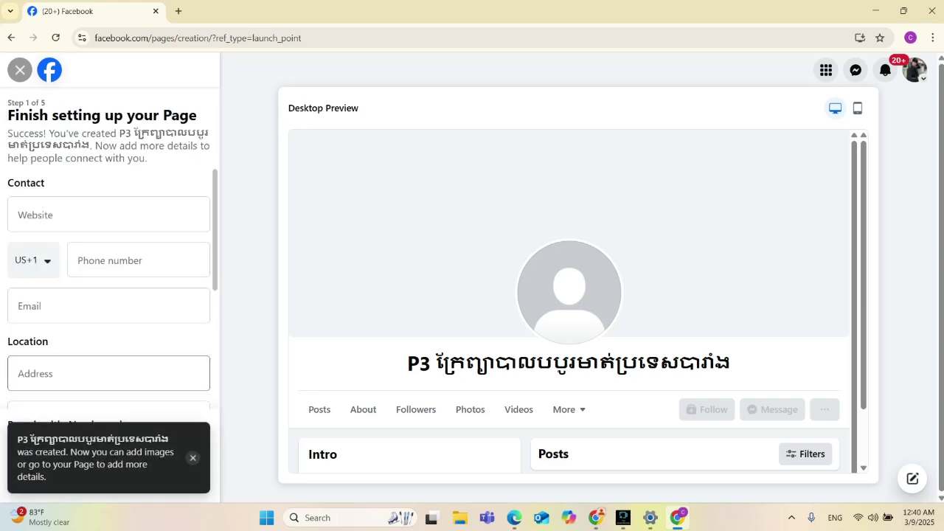
Step: Set the Page's hours to Always open, leaving the contact and location details empty
scroll(108, 295, "down", 3)
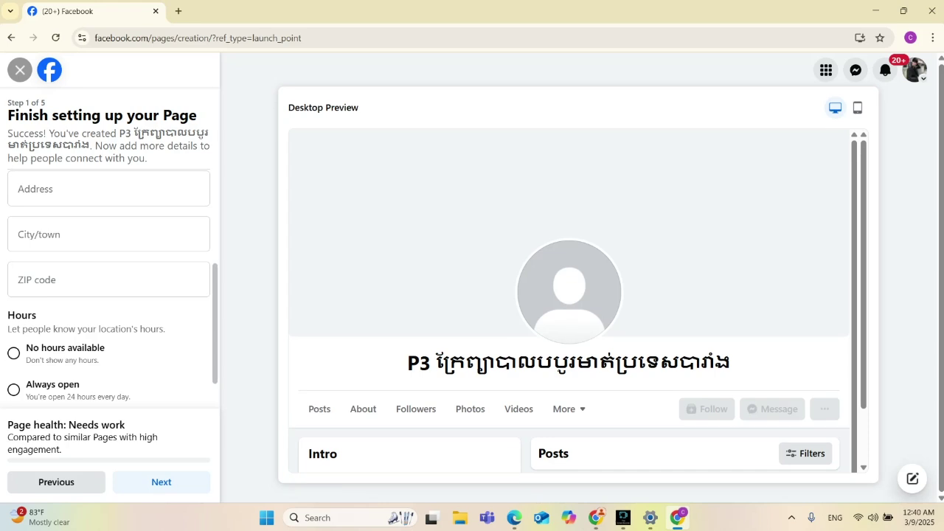
left_click(13, 390)
scroll(108, 295, "down", 1)
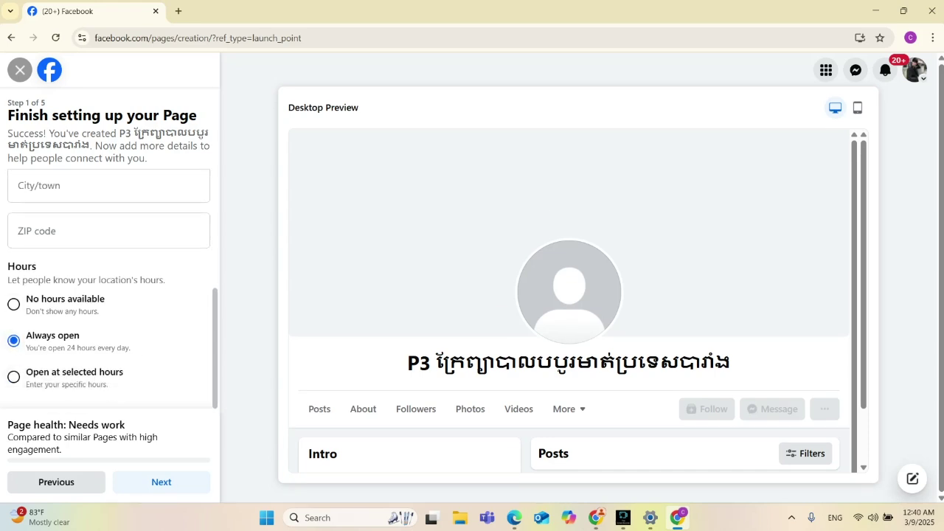
Step: Proceed to the Page audience step, adding no profile or cover picture and skipping the WhatsApp connection
left_click(160, 481)
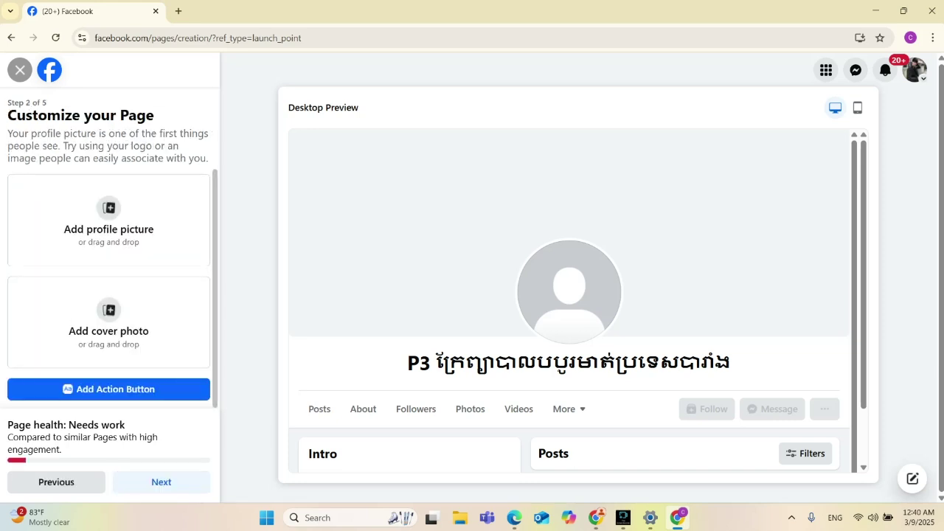
left_click(161, 481)
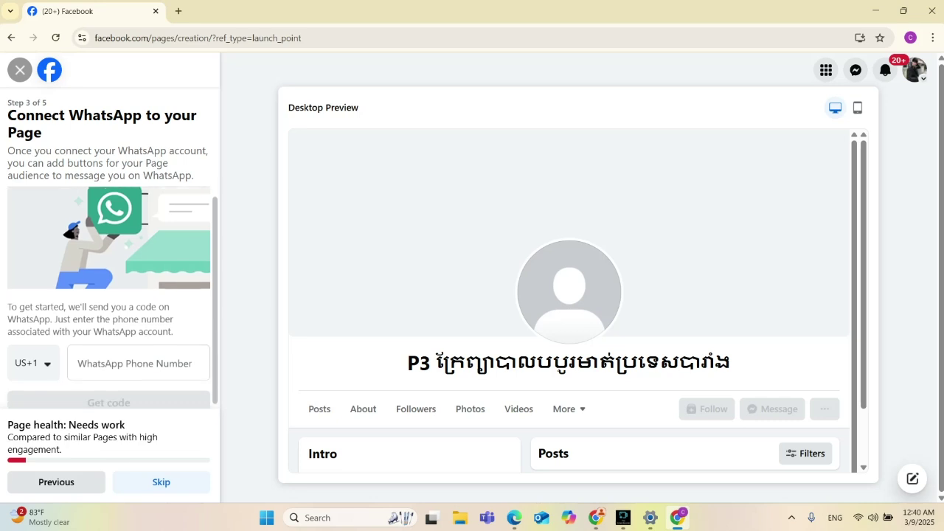
left_click(160, 482)
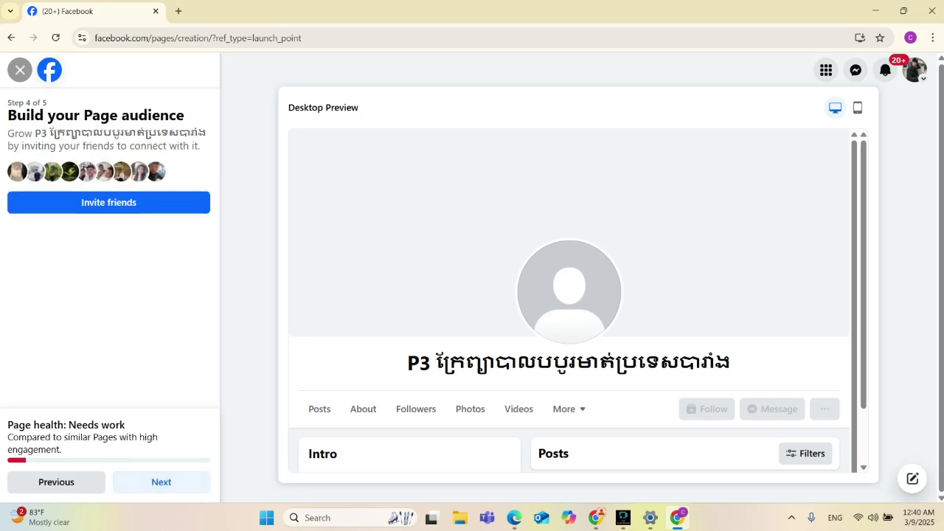
Step: Invite all friends to connect with the new Page and send the invitations
left_click(109, 202)
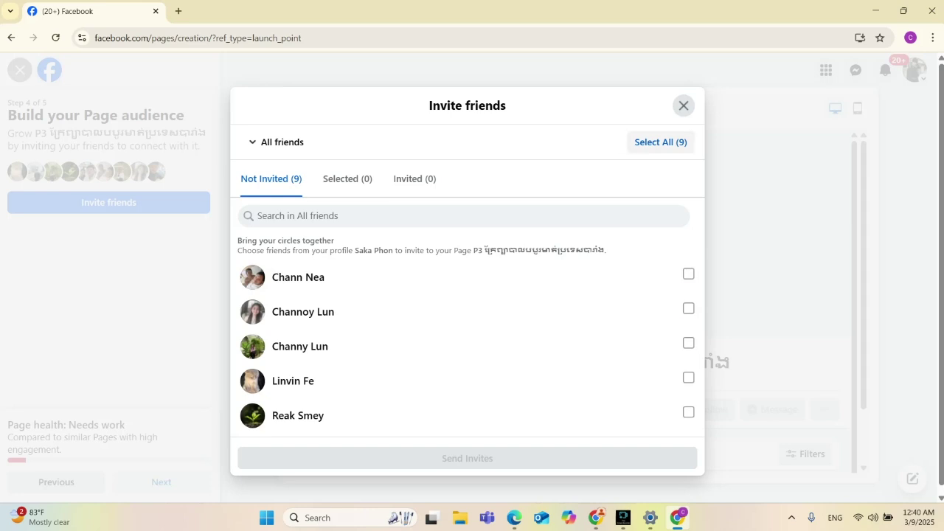
left_click(659, 142)
left_click(467, 458)
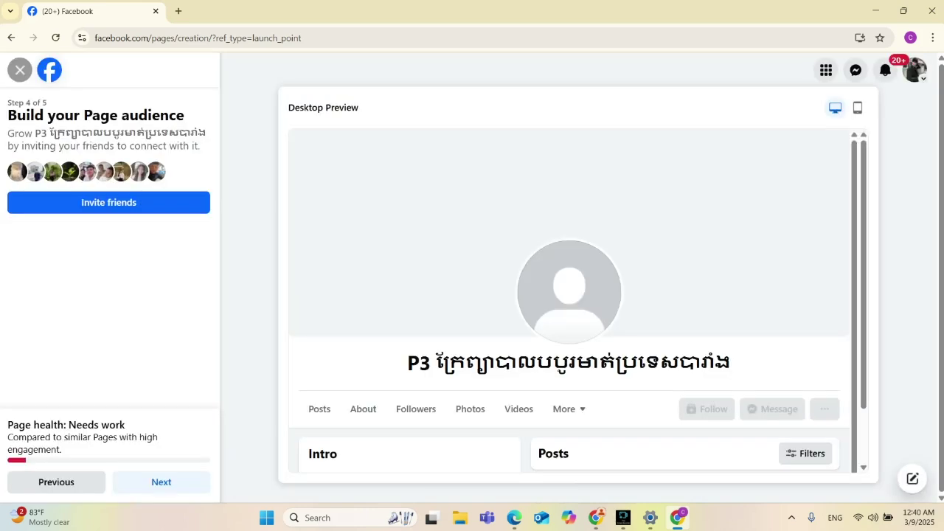
Step: Leave the remaining Page setup by reloading the site, and go to the Facebook home feed
key("F5")
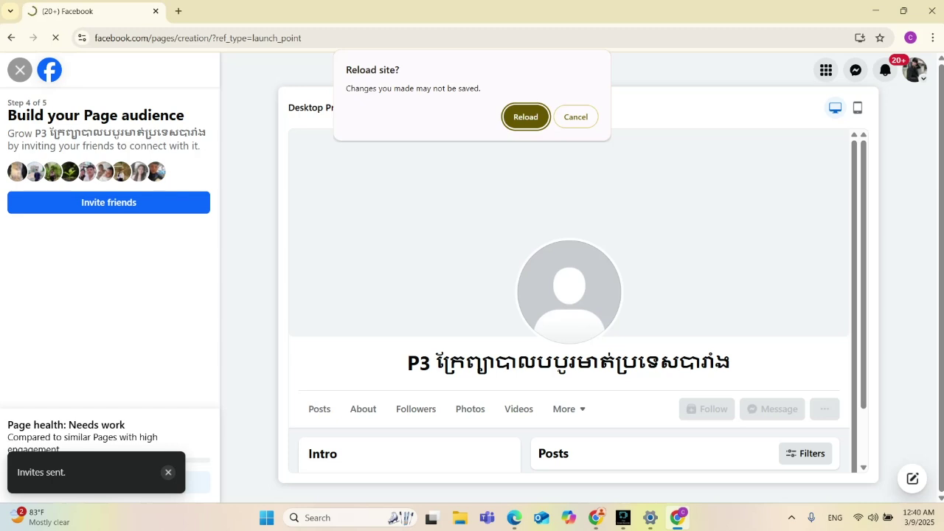
key("Return")
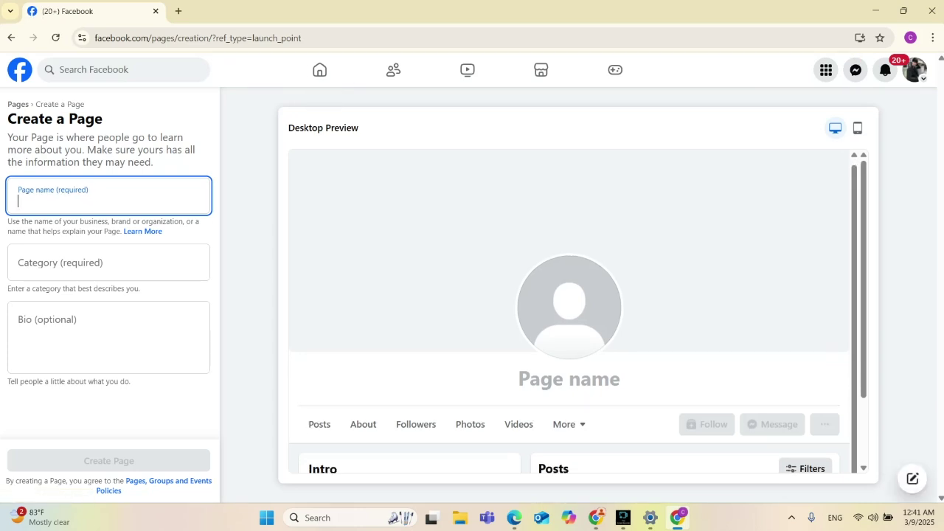
left_click(320, 69)
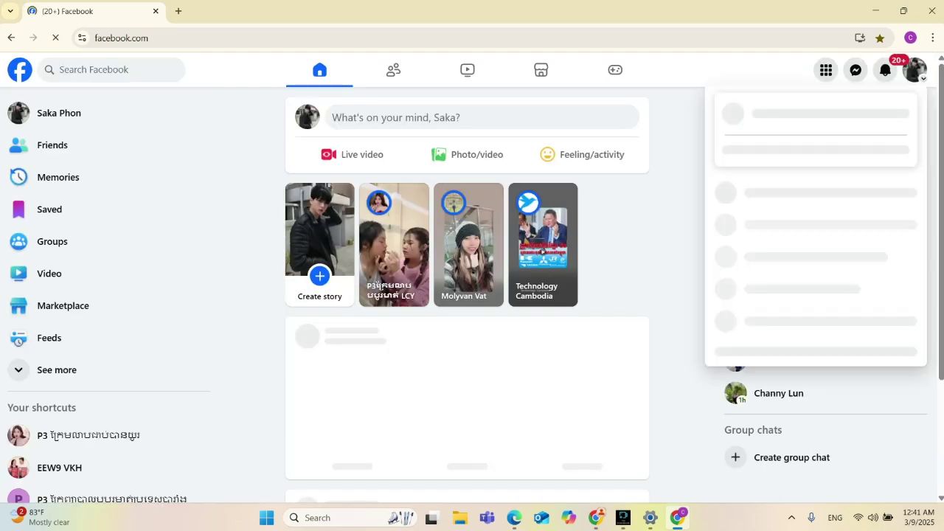
Step: Switch to the "P3 ក្រែព្យាបាលបបូរមាត់ប្រទេសបារាំង" Page profile and look over its header, Page health suggestions and Intro section
left_click(914, 69)
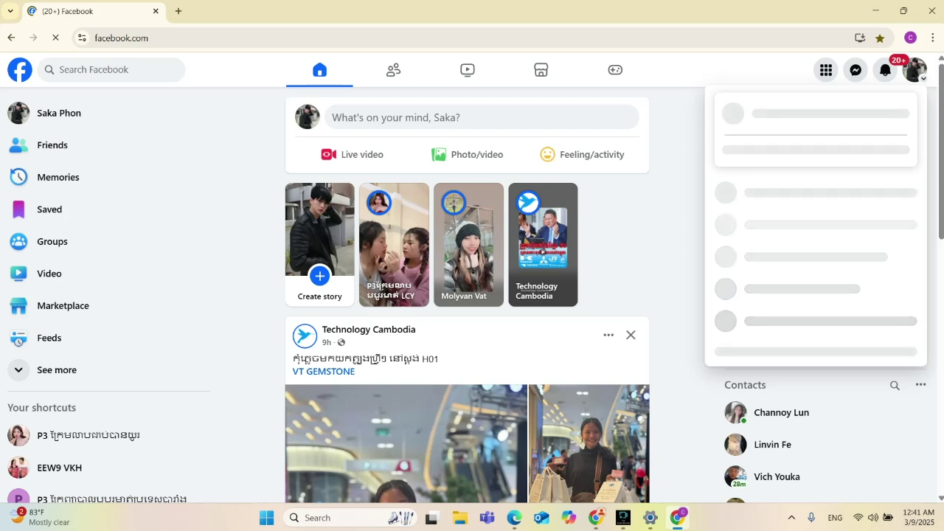
left_click(915, 69)
left_click(914, 70)
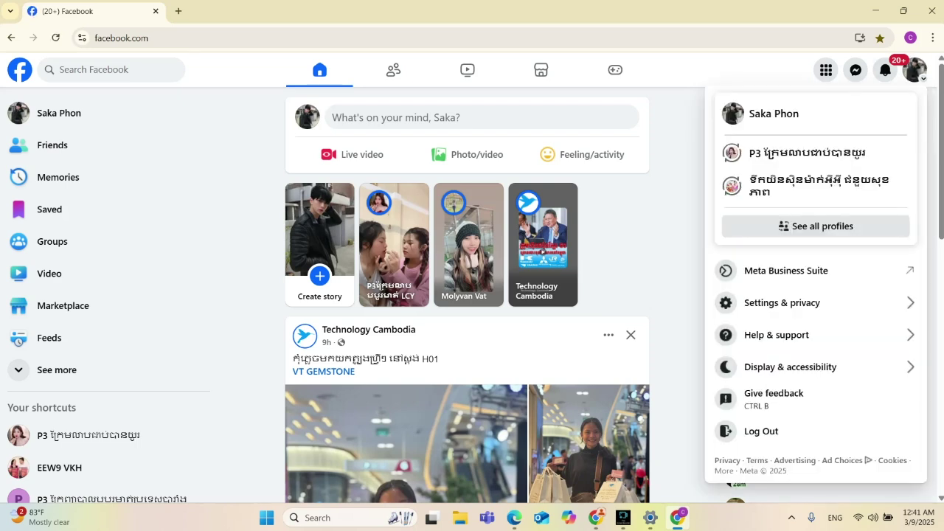
left_click(843, 226)
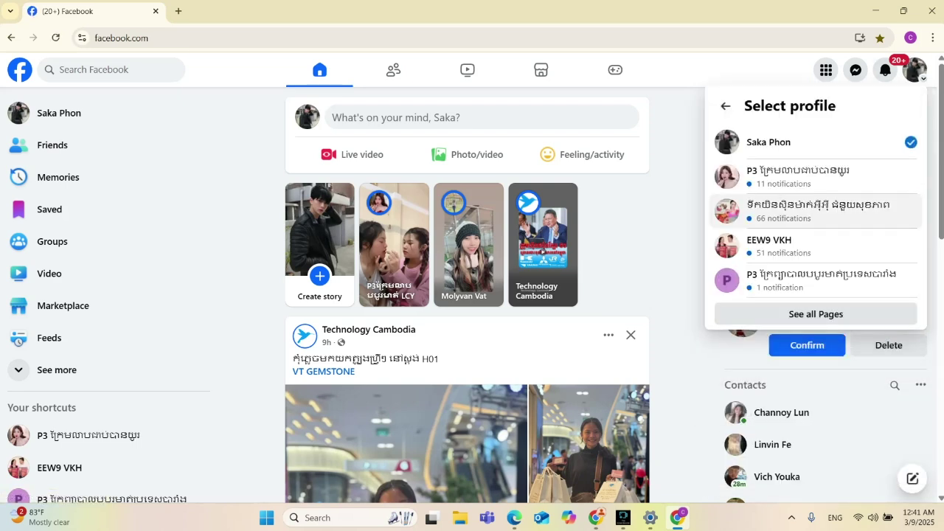
left_click(818, 280)
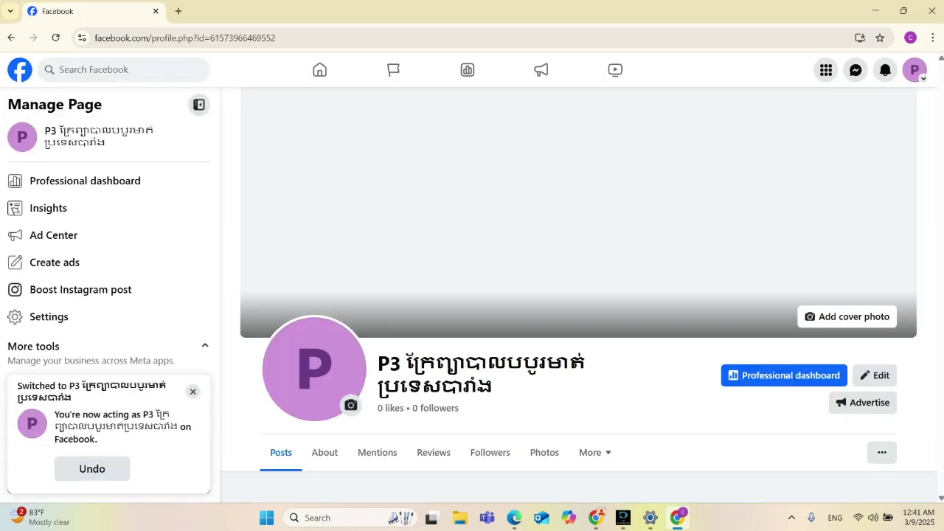
scroll(286, 442, "down", 5)
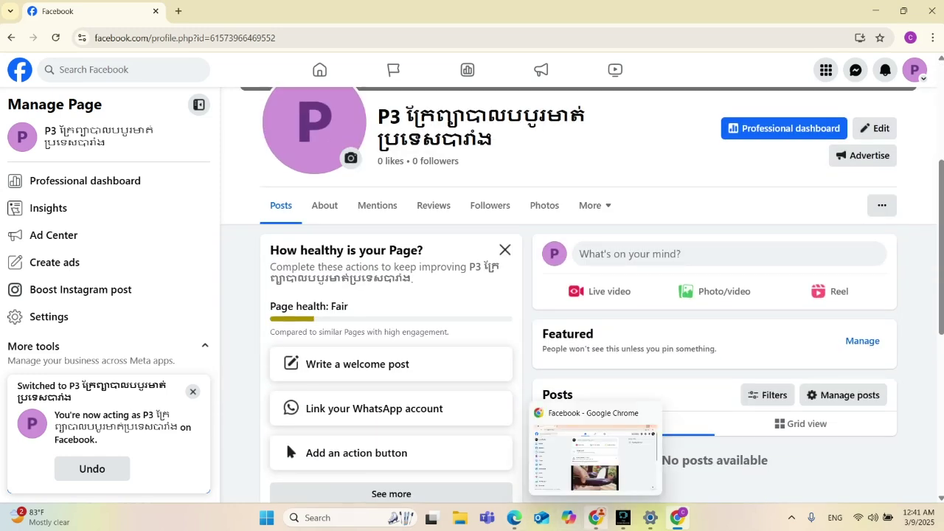
scroll(578, 295, "up", 4)
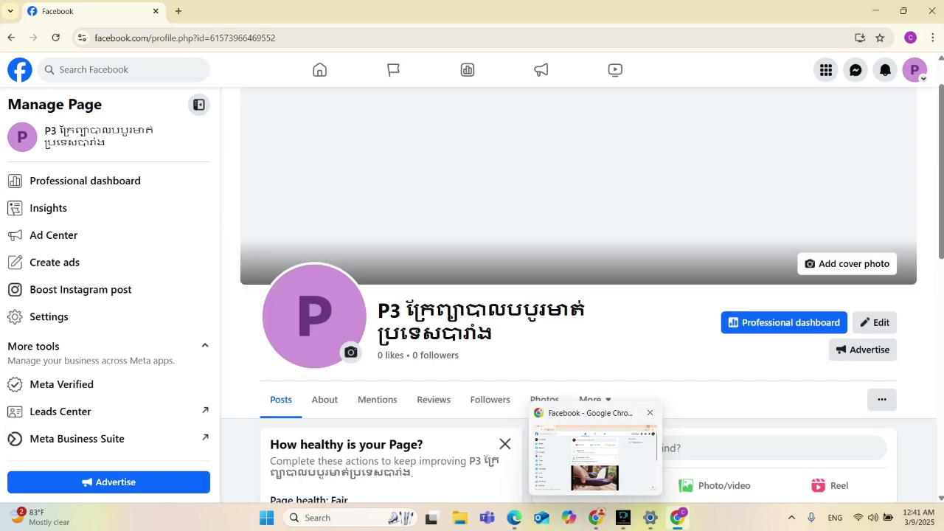
scroll(578, 295, "down", 6)
scroll(286, 231, "down", 1)
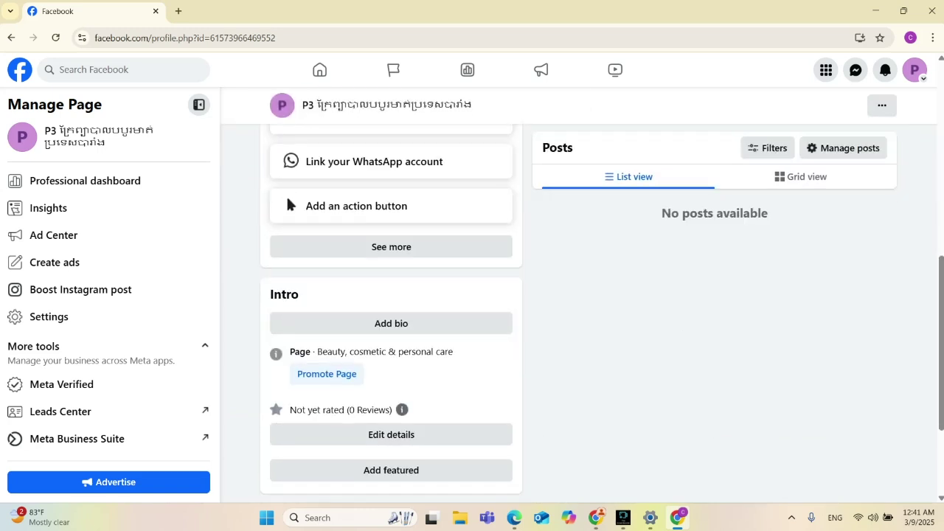
Step: Open the personal profile in the other Chrome window and examine its cover photo, profile picture, Intro, photos and posts
left_click(596, 518)
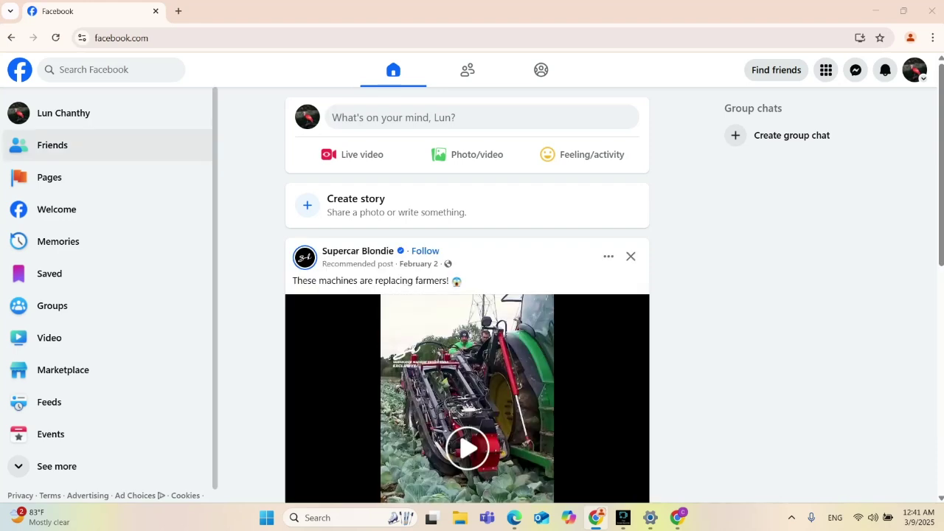
left_click(63, 113)
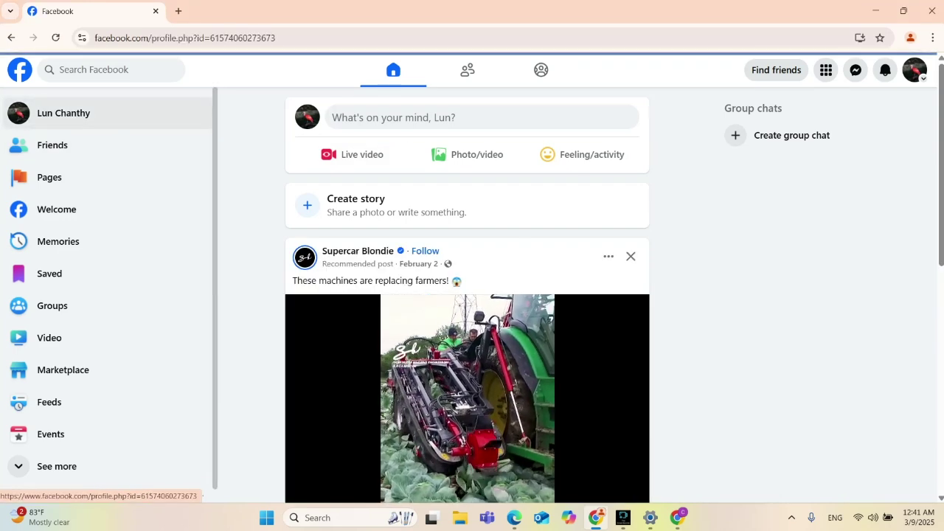
scroll(469, 295, "down", 3)
scroll(469, 295, "up", 5)
scroll(469, 295, "down", 3)
scroll(469, 295, "up", 3)
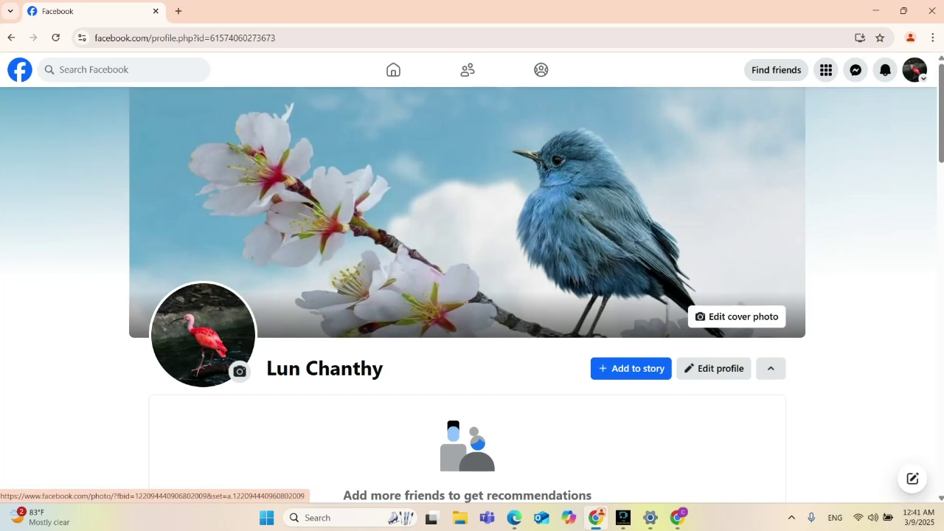
scroll(469, 295, "down", 3)
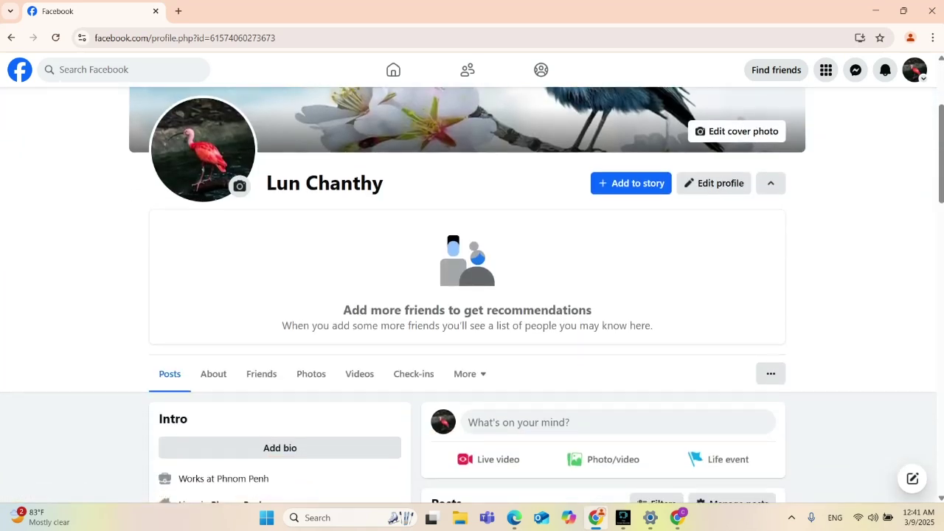
scroll(469, 295, "up", 3)
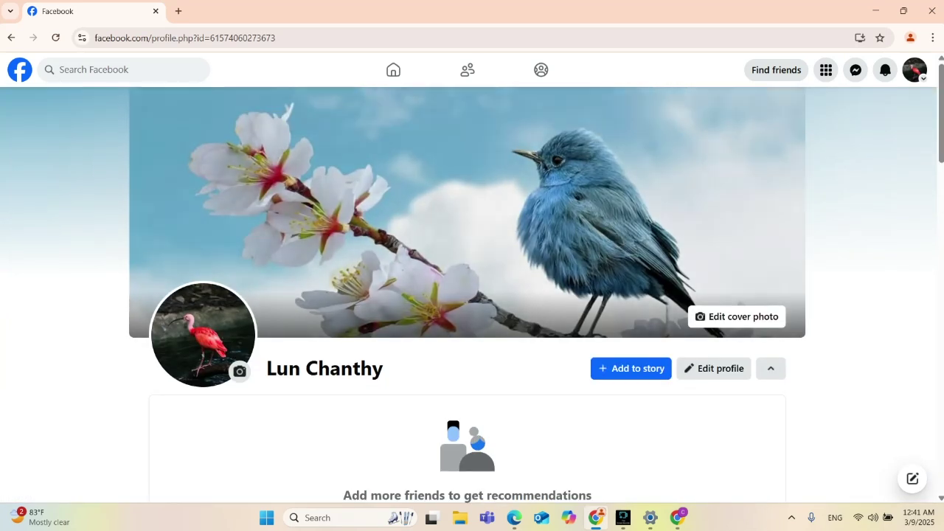
scroll(469, 295, "down", 3)
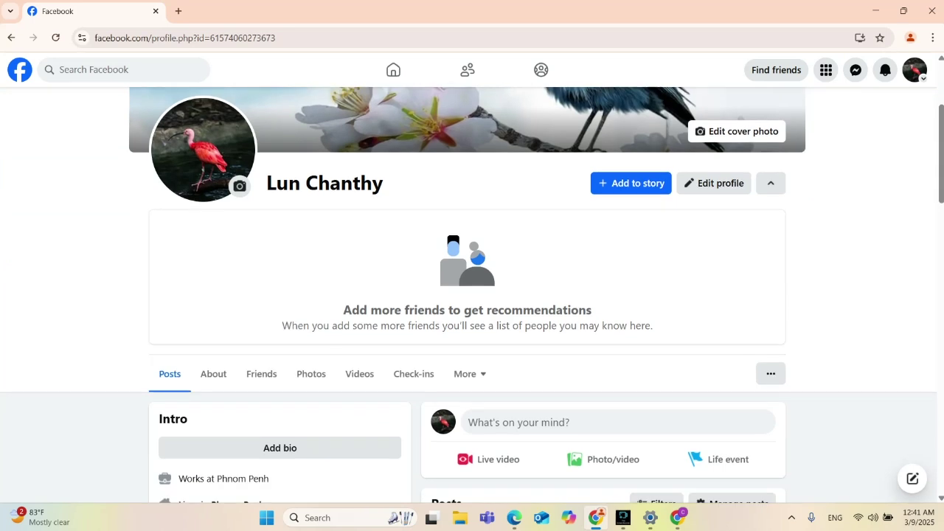
scroll(469, 294, "up", 3)
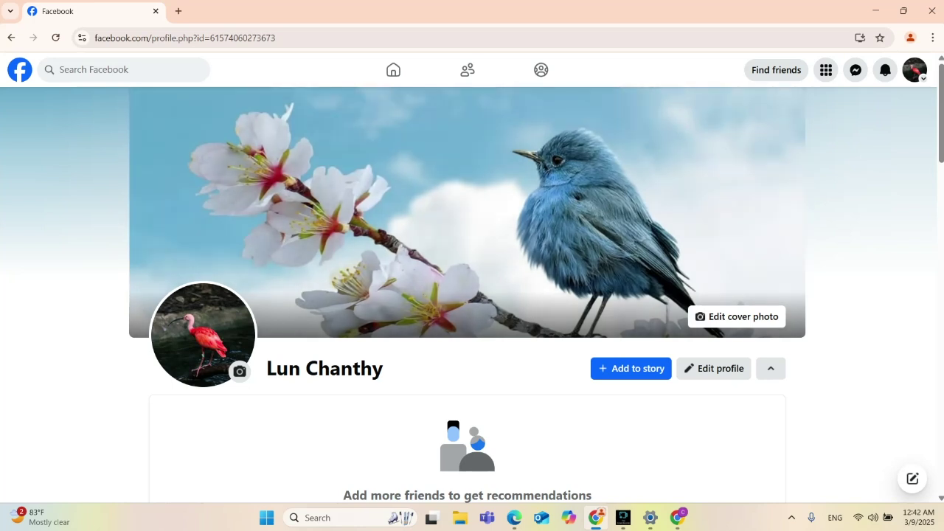
scroll(198, 449, "down", 5)
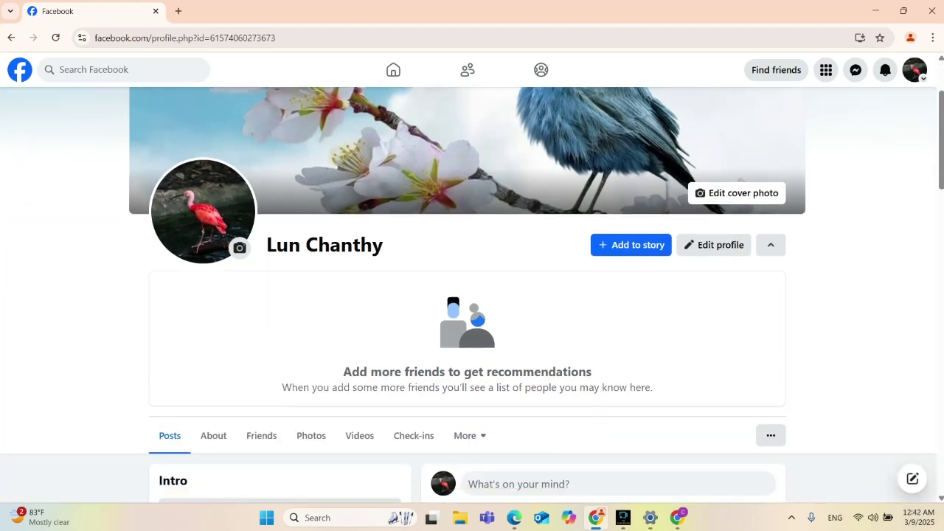
scroll(198, 449, "up", 5)
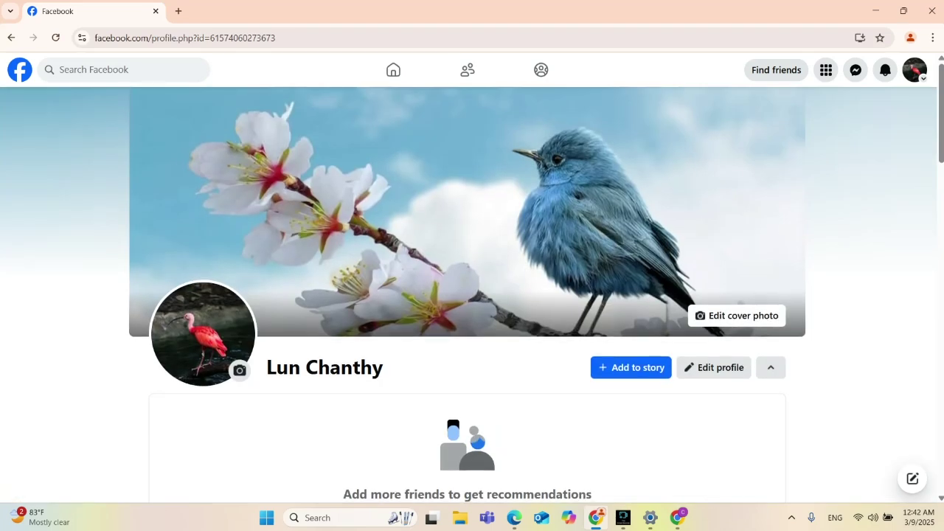
scroll(197, 450, "down", 7)
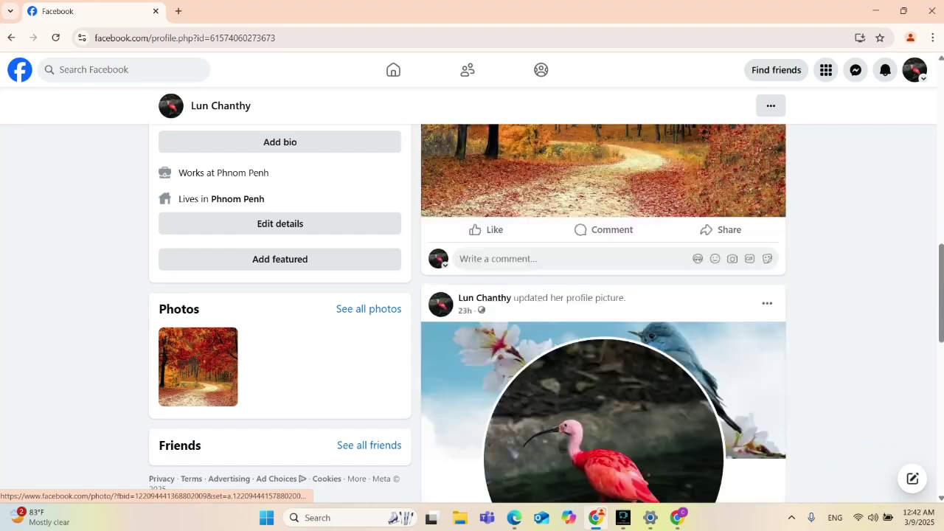
scroll(198, 450, "up", 8)
scroll(197, 450, "up", 3)
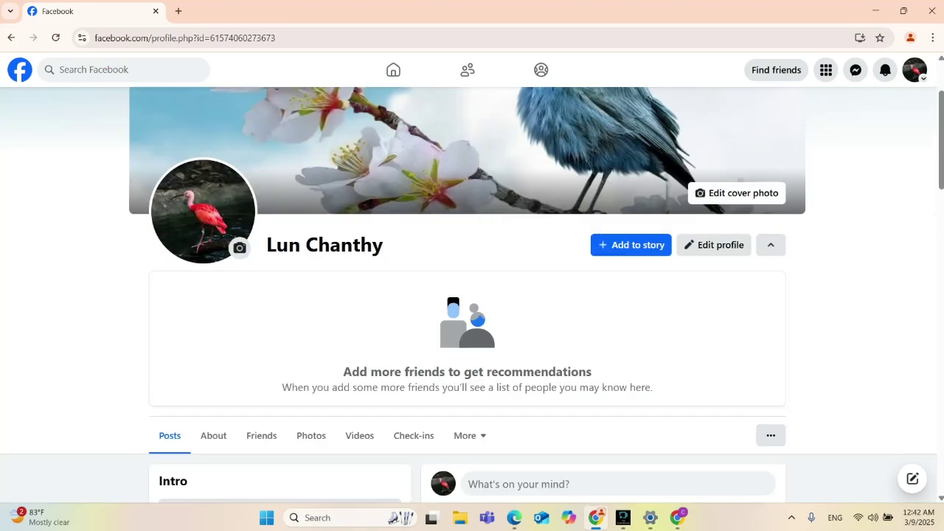
scroll(198, 450, "down", 3)
scroll(198, 450, "down", 2)
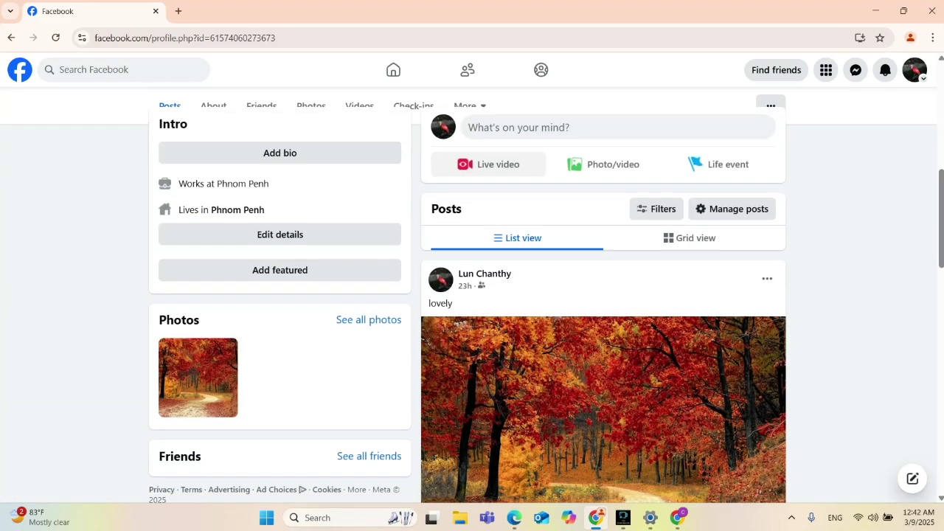
scroll(198, 449, "up", 6)
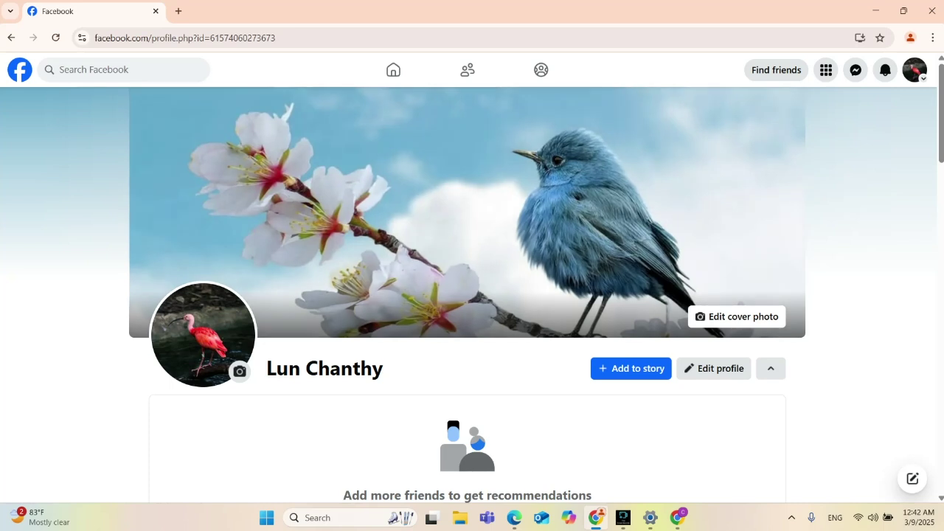
scroll(472, 294, "down", 3)
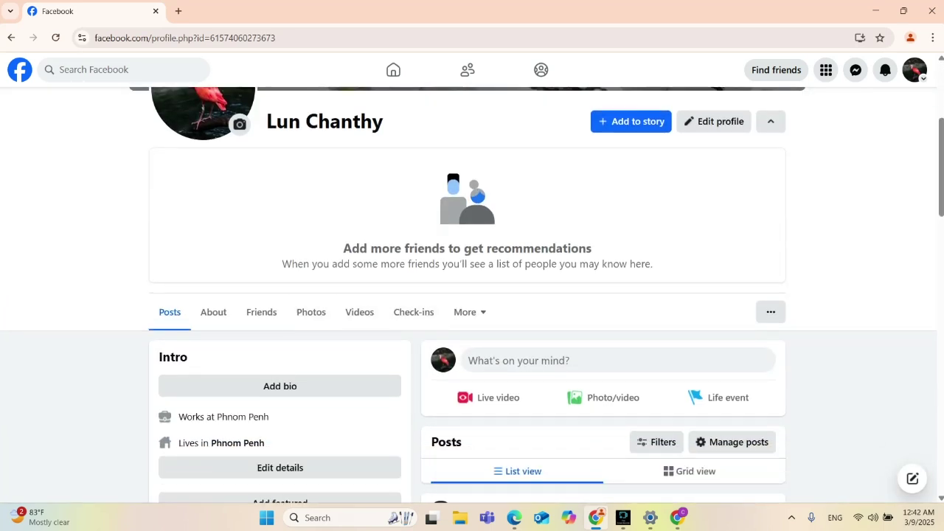
scroll(472, 295, "down", 2)
scroll(472, 295, "up", 5)
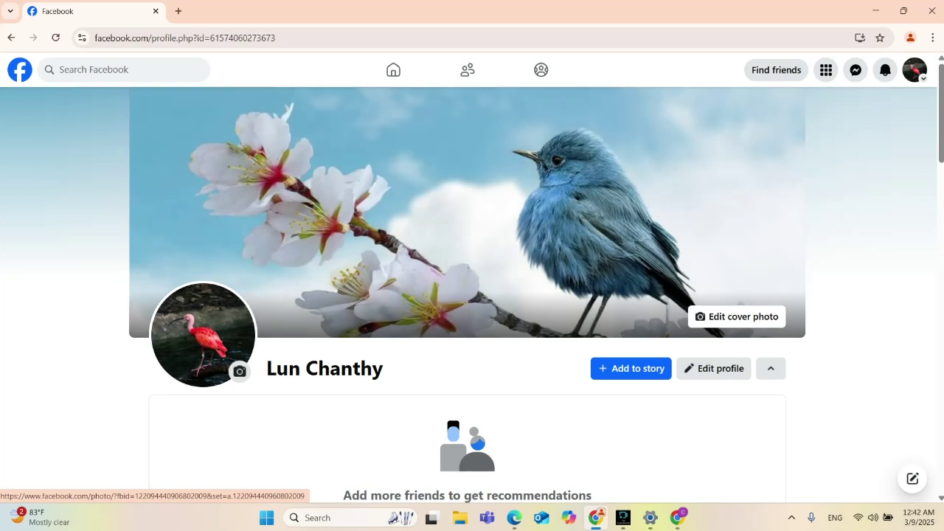
scroll(472, 295, "down", 3)
scroll(472, 295, "up", 3)
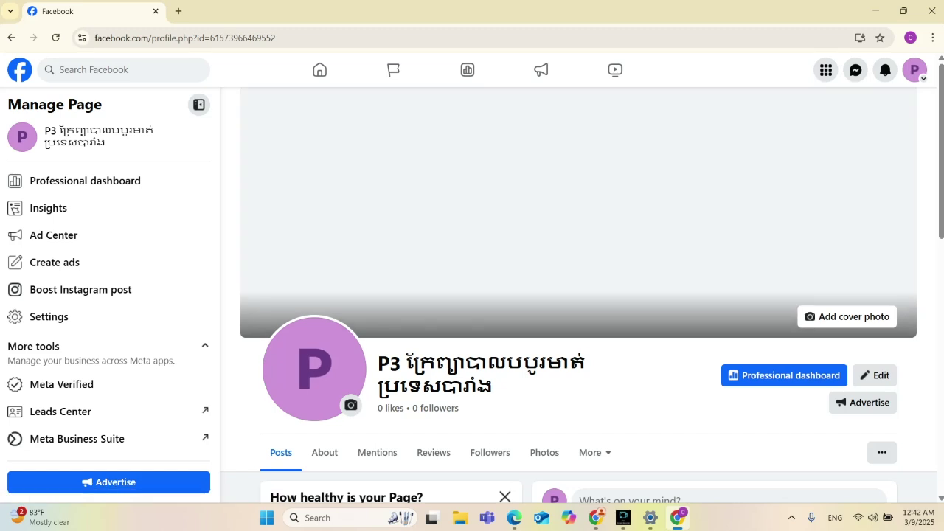
Step: View the home feed as the new Page, then return to the Page's own profile
scroll(578, 358, "down", 1)
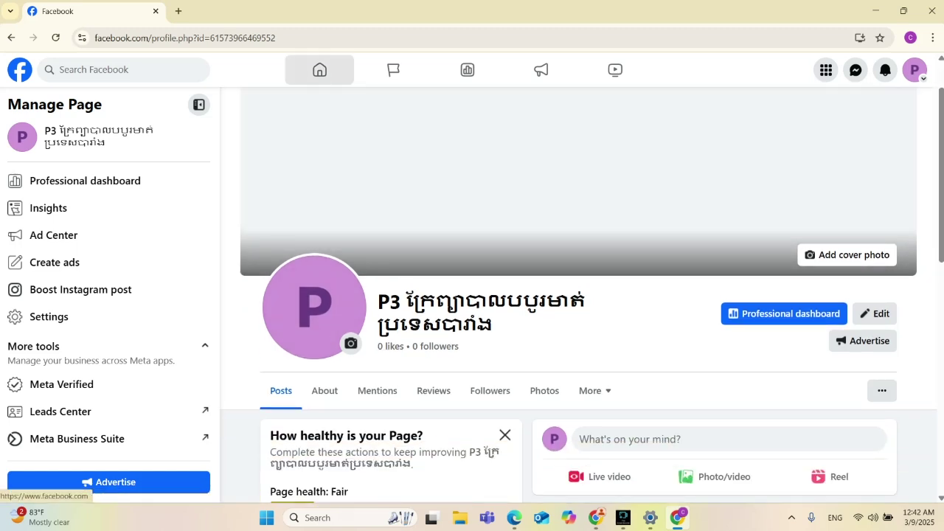
left_click(319, 69)
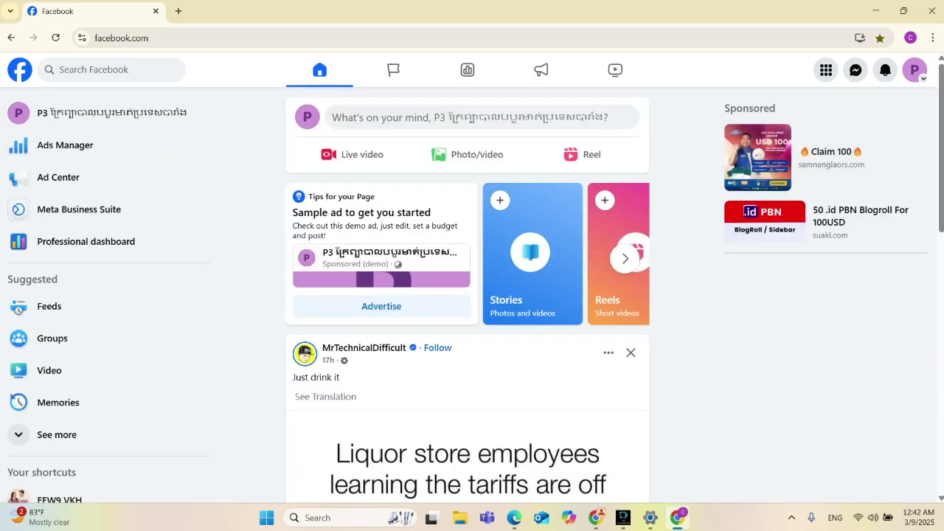
scroll(468, 331, "down", 3)
left_click(110, 112)
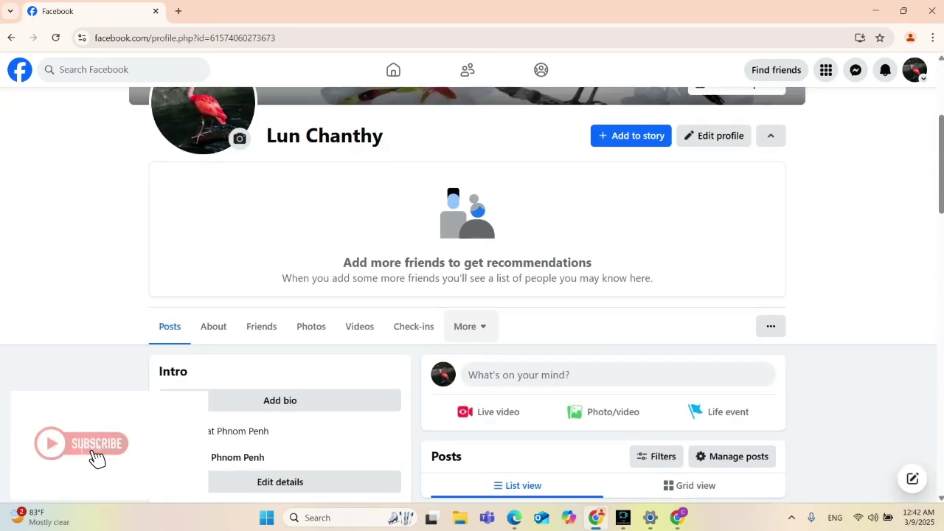
Step: Compare the personal profile's Intro and posts with the new Page's layout, switching back to the Page's Chrome window
scroll(182, 462, "down", 4)
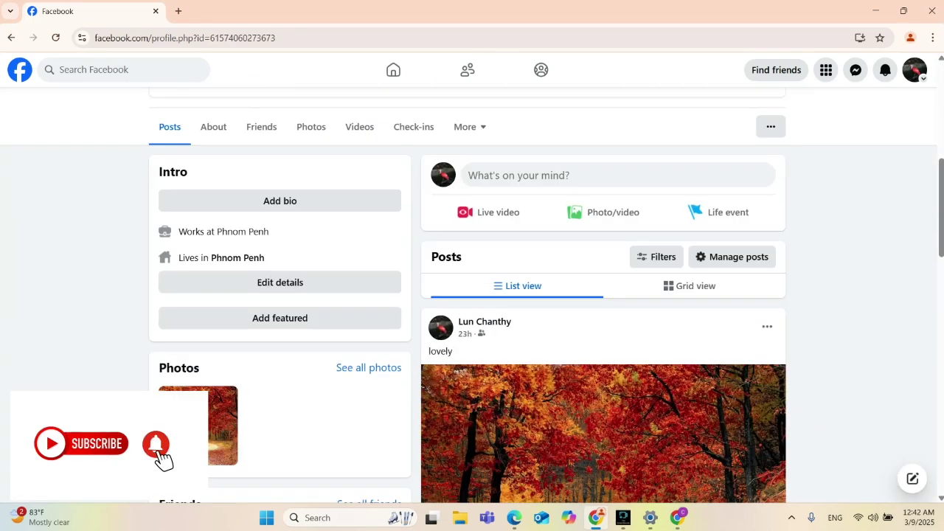
left_click(678, 517)
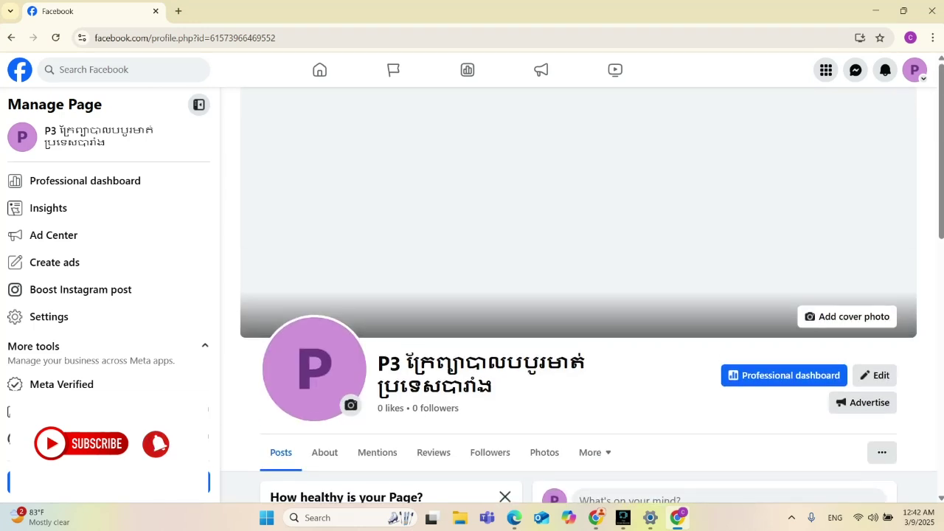
scroll(286, 206, "down", 6)
scroll(286, 205, "up", 8)
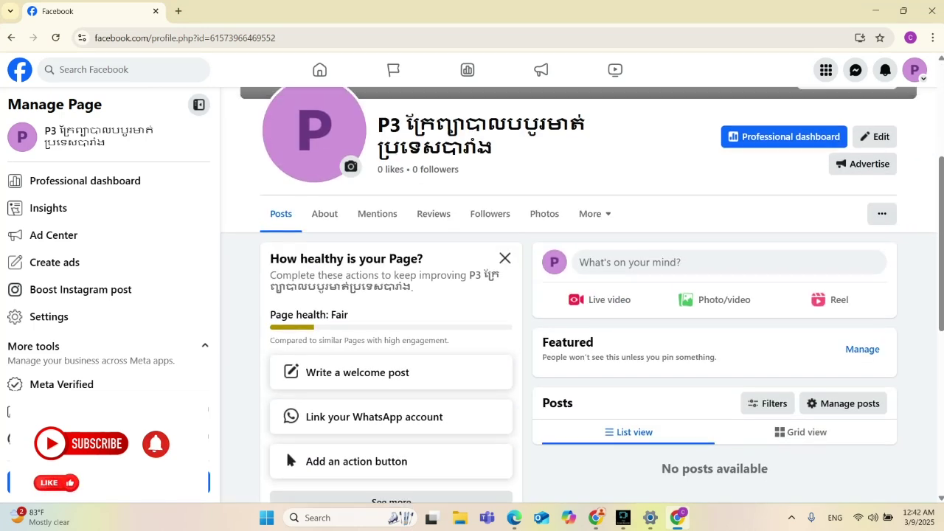
scroll(578, 295, "down", 3)
scroll(578, 295, "up", 3)
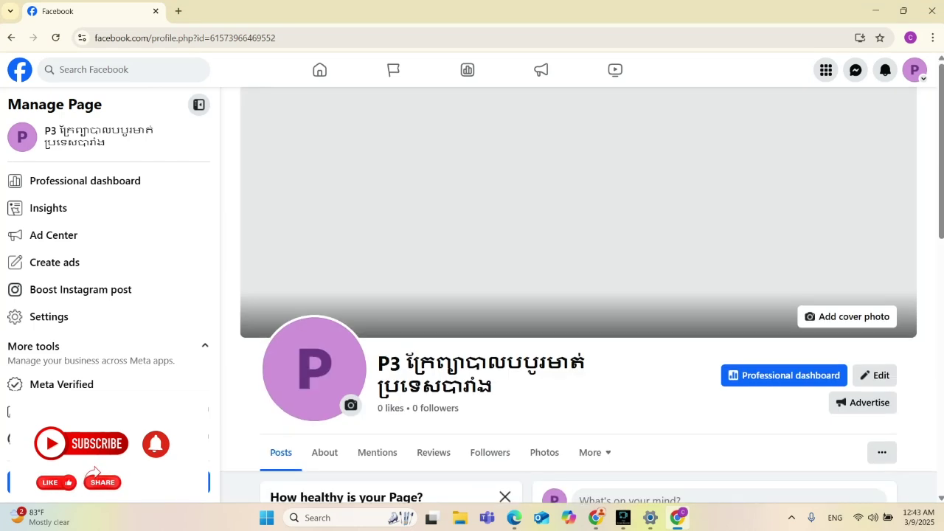
Step: Look over the new Page's Page health suggestions, Intro, Featured and Posts sections
scroll(578, 295, "down", 2)
scroll(578, 294, "down", 8)
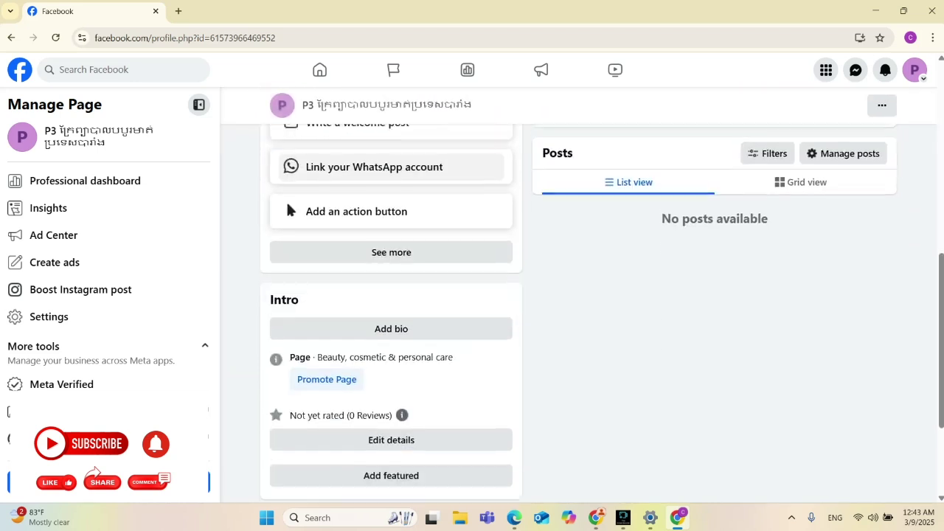
scroll(286, 283, "up", 8)
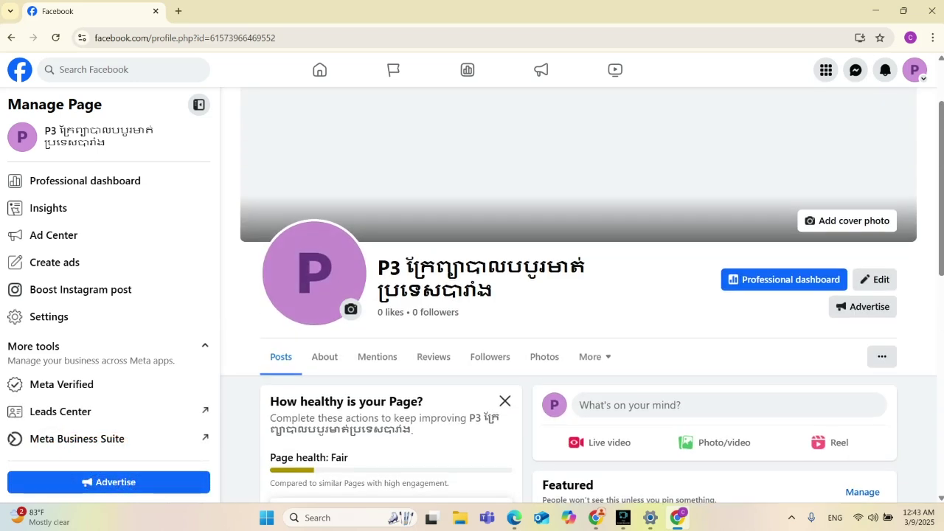
scroll(288, 417, "down", 2)
scroll(578, 295, "down", 2)
scroll(578, 295, "up", 5)
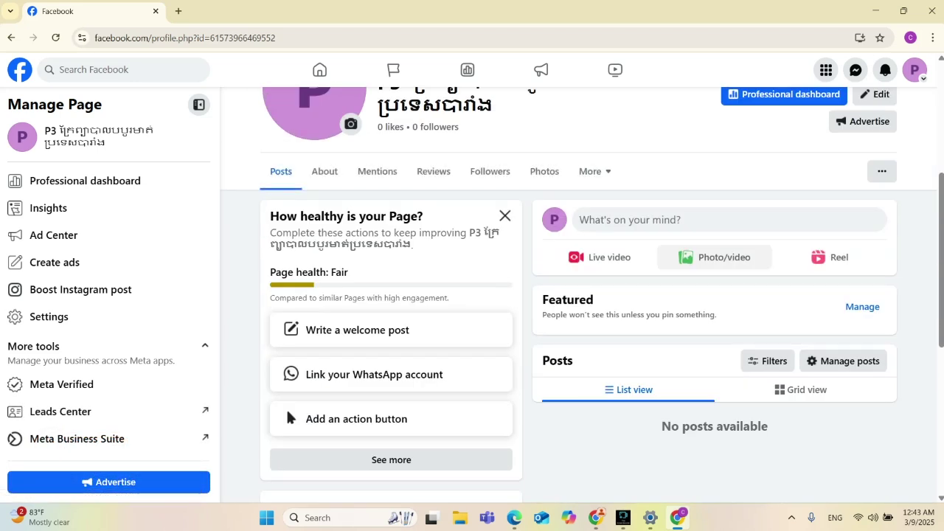
scroll(289, 390, "down", 4)
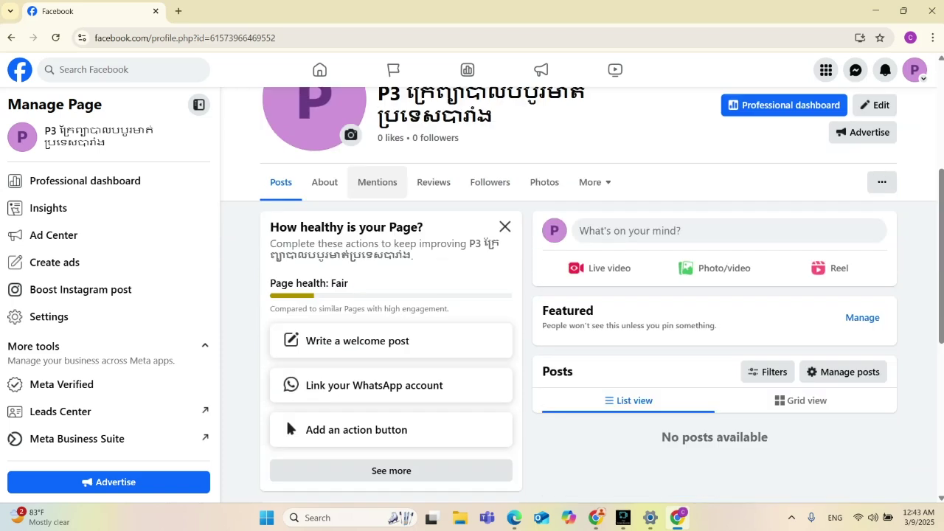
Step: Open the Page's About section and examine its category, contact info, and website and social link fields
left_click(325, 143)
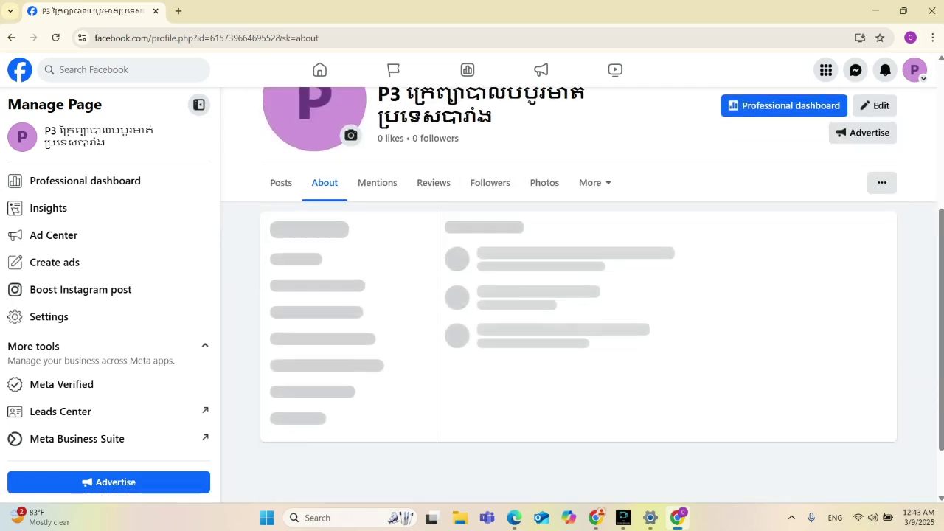
scroll(578, 295, "down", 2)
scroll(578, 294, "up", 4)
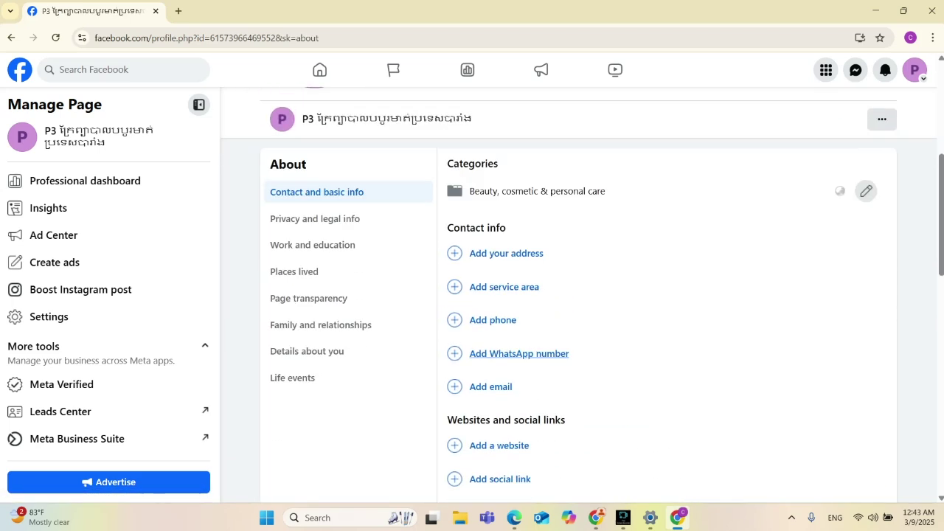
scroll(578, 294, "up", 2)
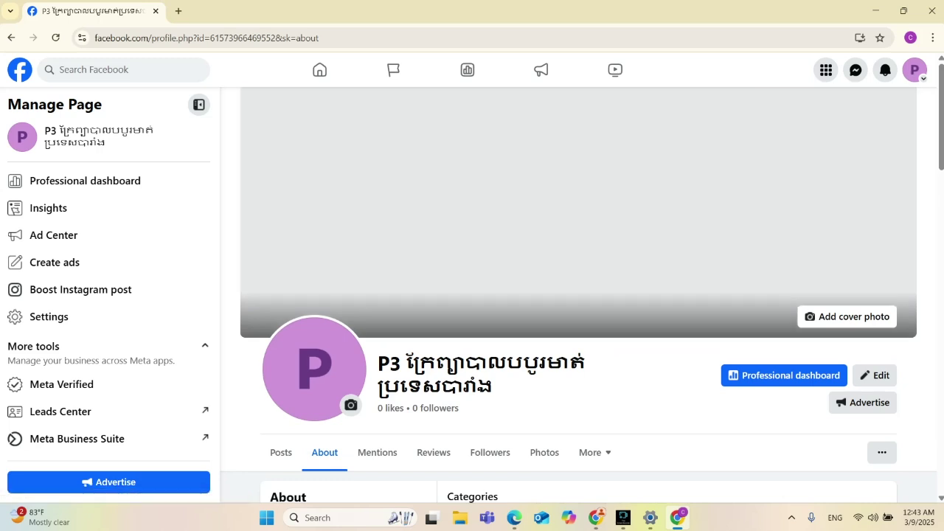
scroll(578, 295, "down", 4)
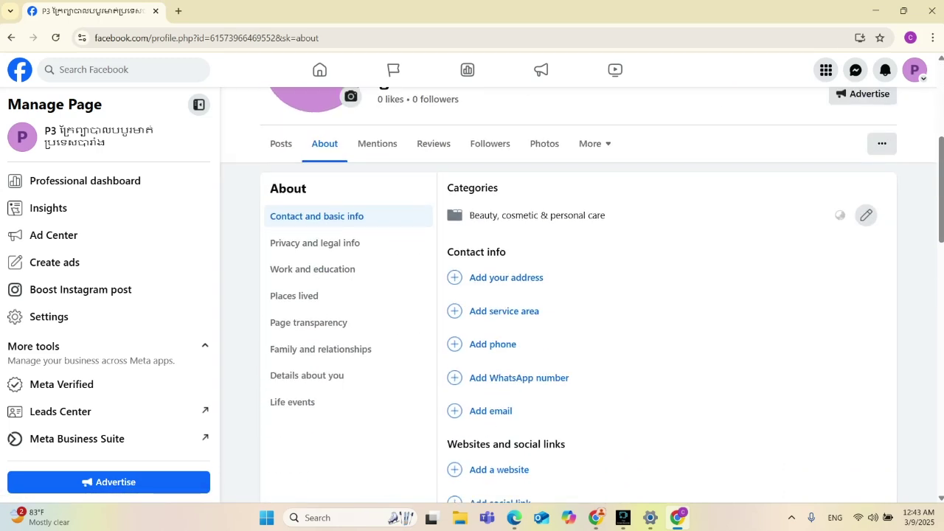
scroll(518, 193, "down", 2)
scroll(578, 294, "down", 2)
scroll(578, 295, "up", 5)
scroll(578, 295, "up", 3)
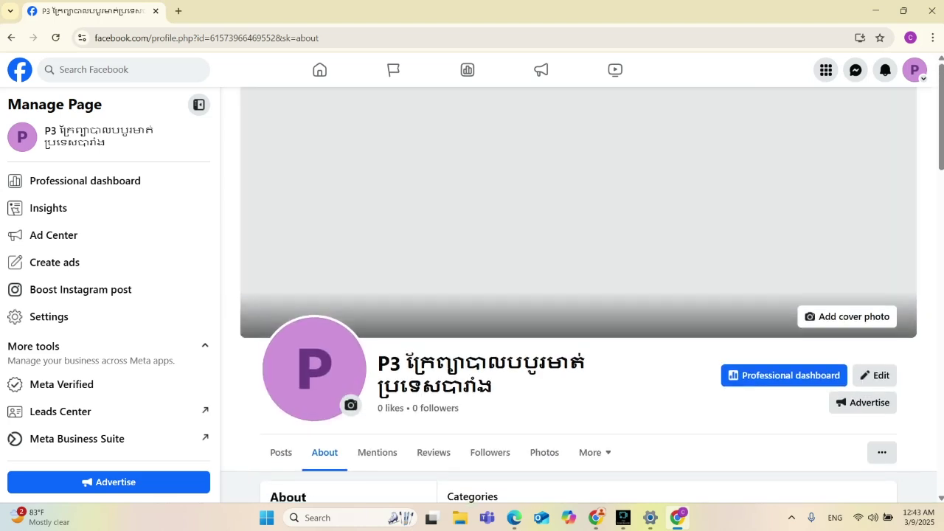
scroll(578, 295, "down", 2)
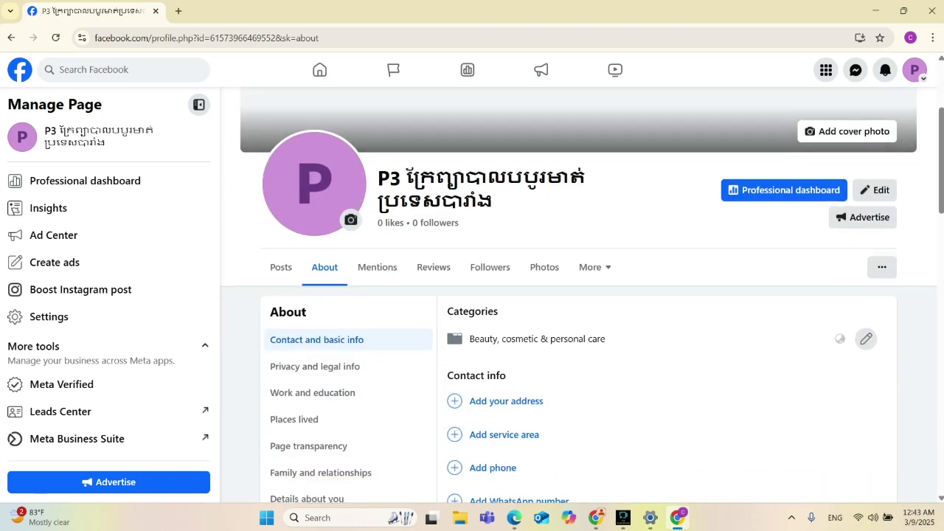
scroll(578, 295, "down", 2)
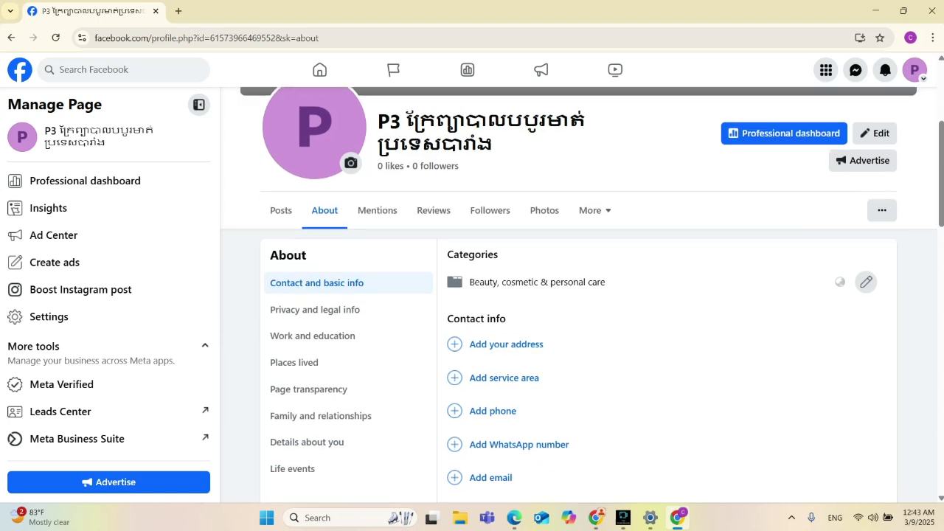
scroll(578, 295, "up", 4)
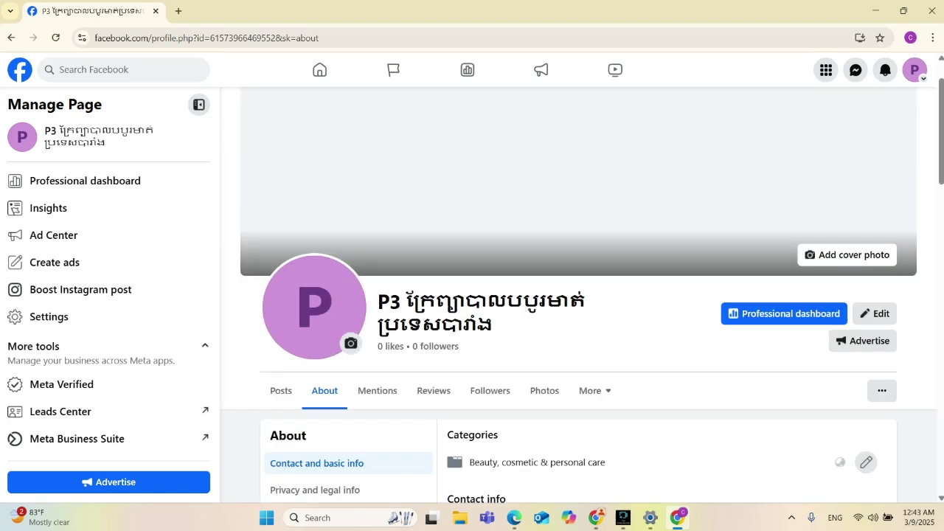
scroll(594, 270, "down", 2)
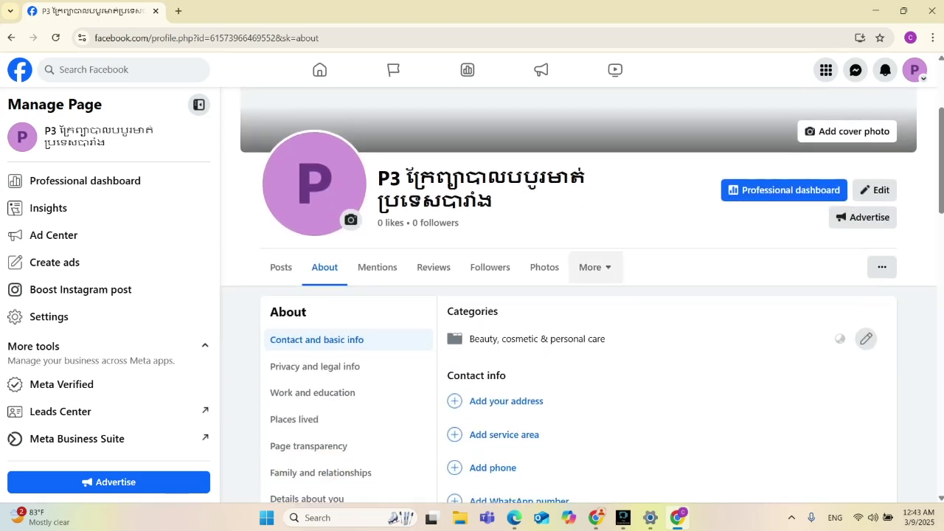